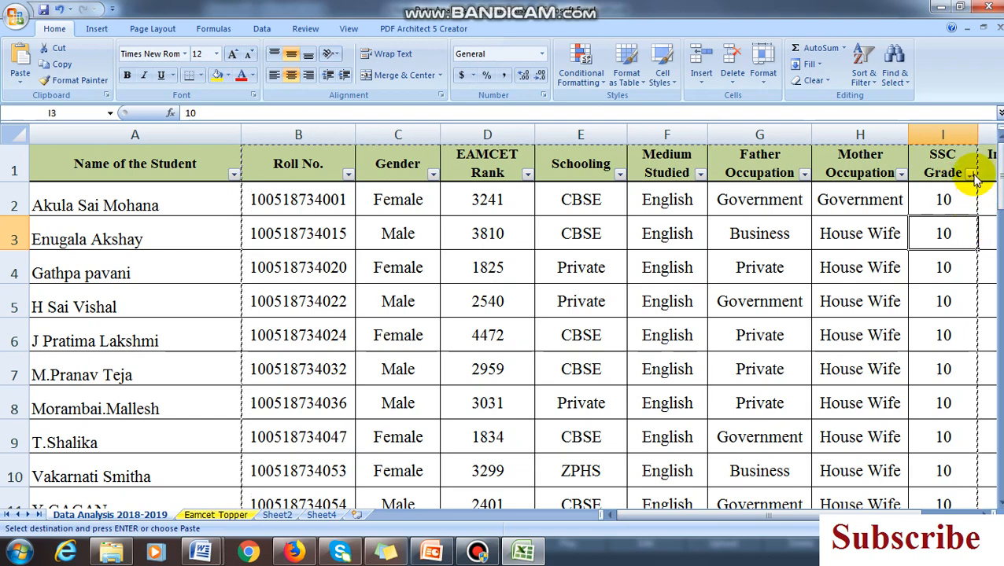
Sort the student table by SSC Grade from largest to smallest, and re-sort it by Roll No. from smallest to largest
click(972, 174)
click(876, 205)
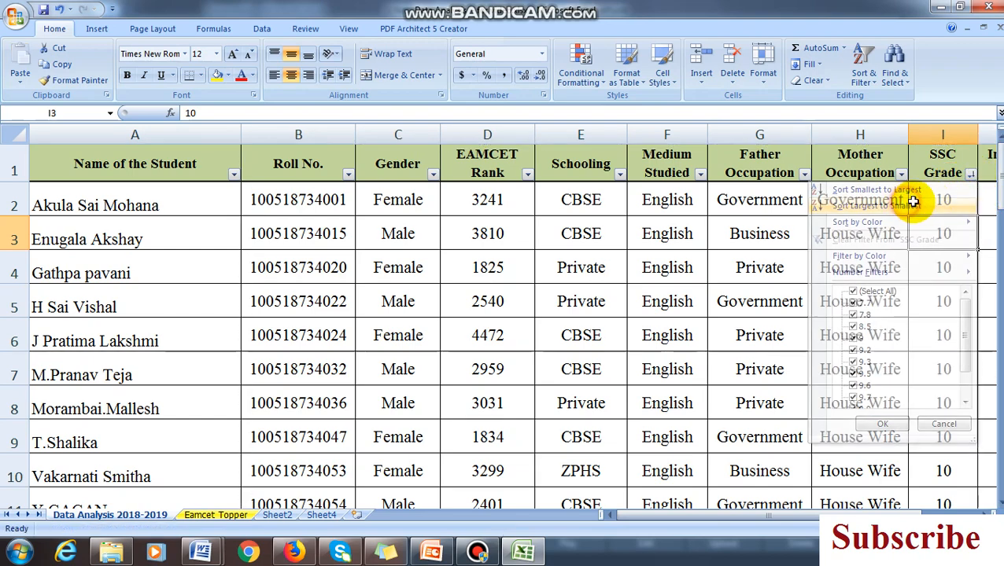
click(348, 175)
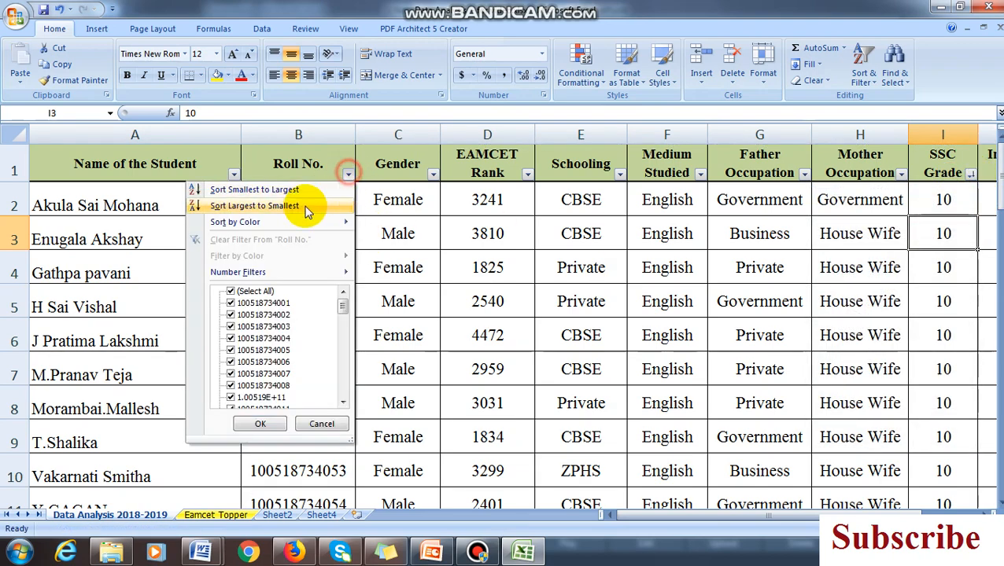
click(260, 190)
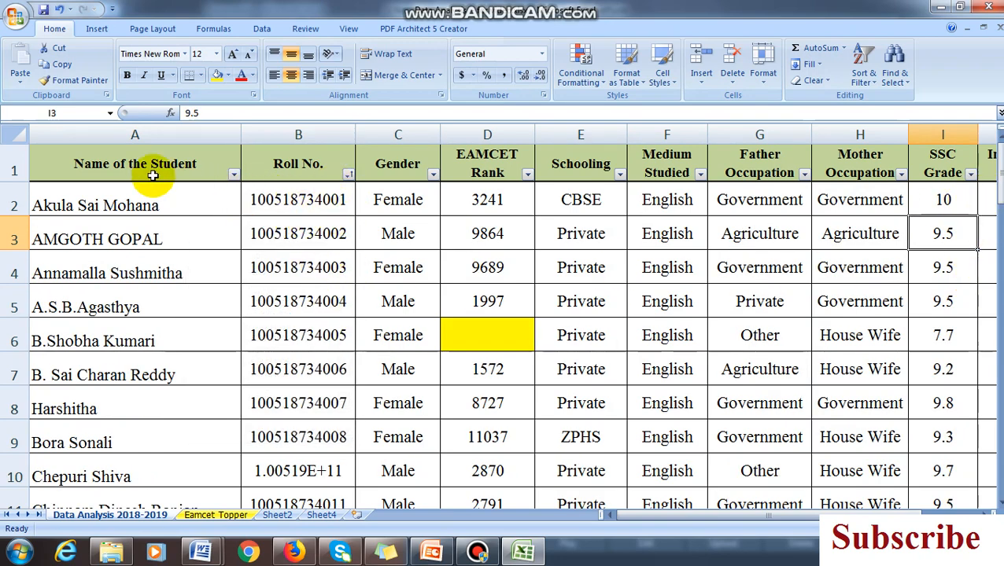
Sort the student table by SSC Grade from largest to smallest
click(970, 175)
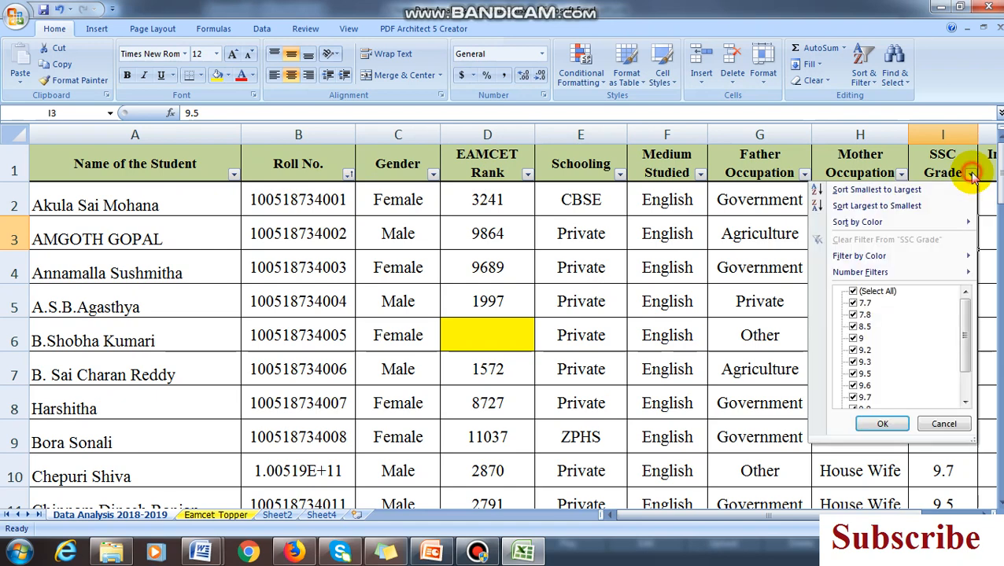
click(912, 209)
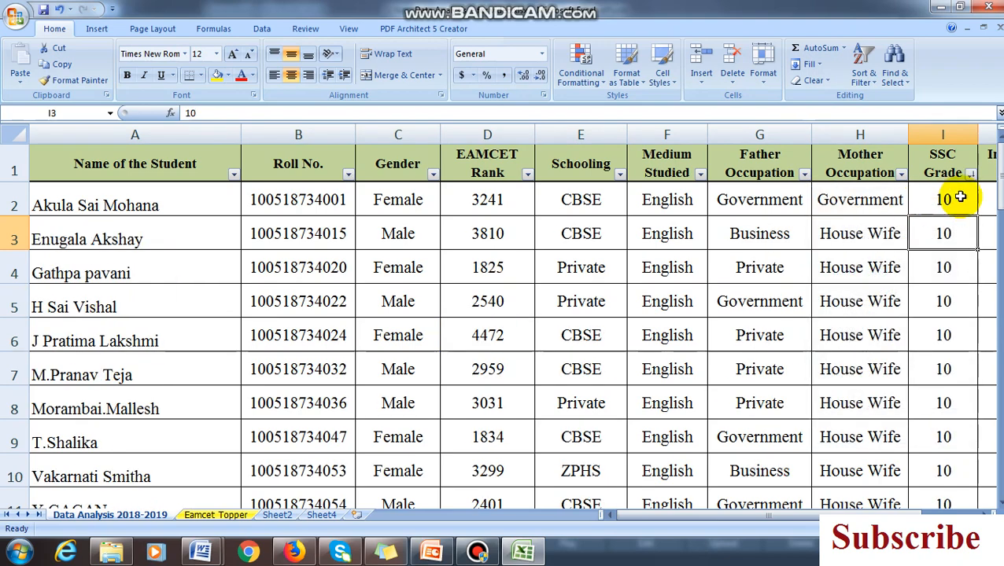
click(318, 199)
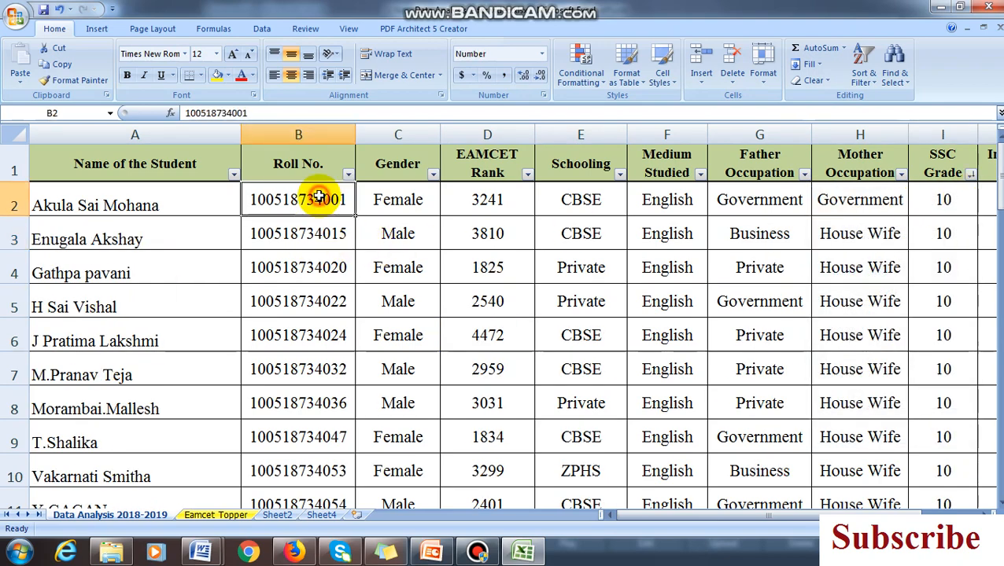
click(314, 235)
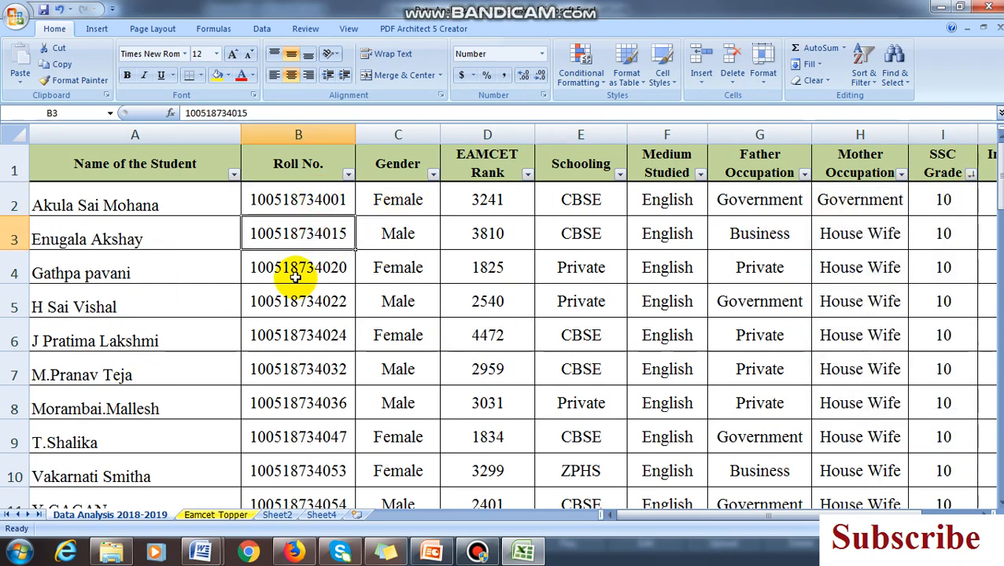
click(302, 267)
click(308, 301)
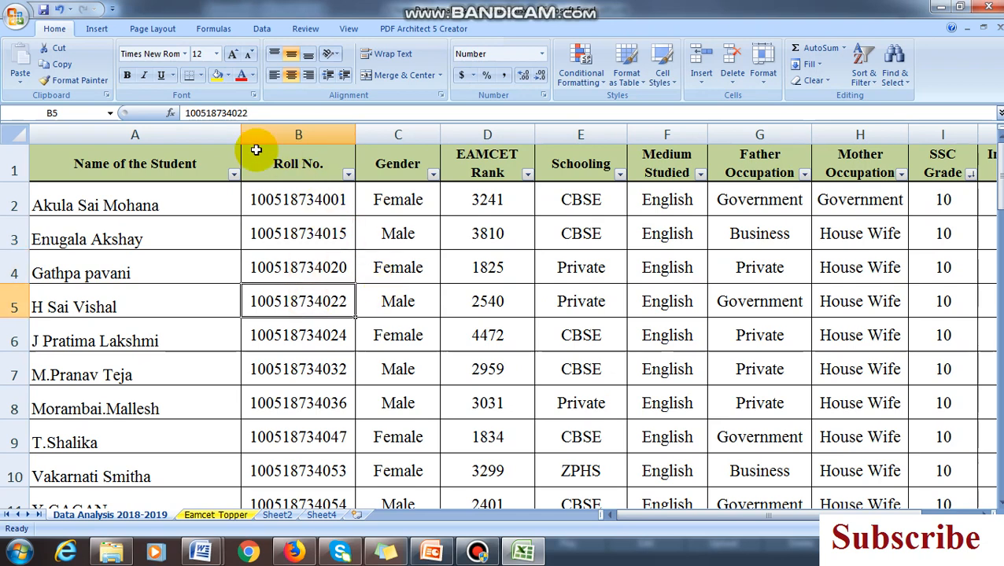
Copy columns B to I, from Roll No. through SSC Grade
click(291, 134)
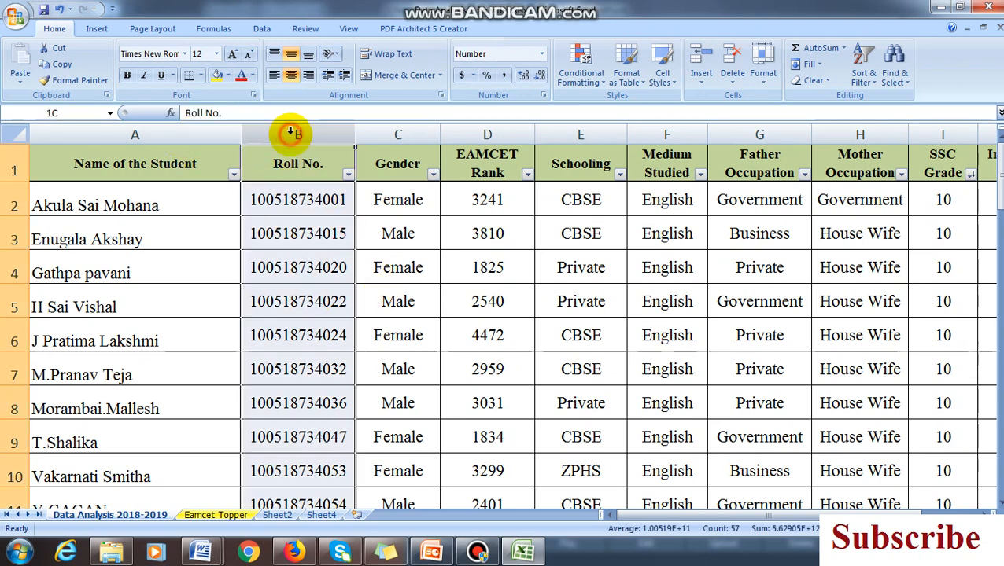
drag(306, 134, 938, 132)
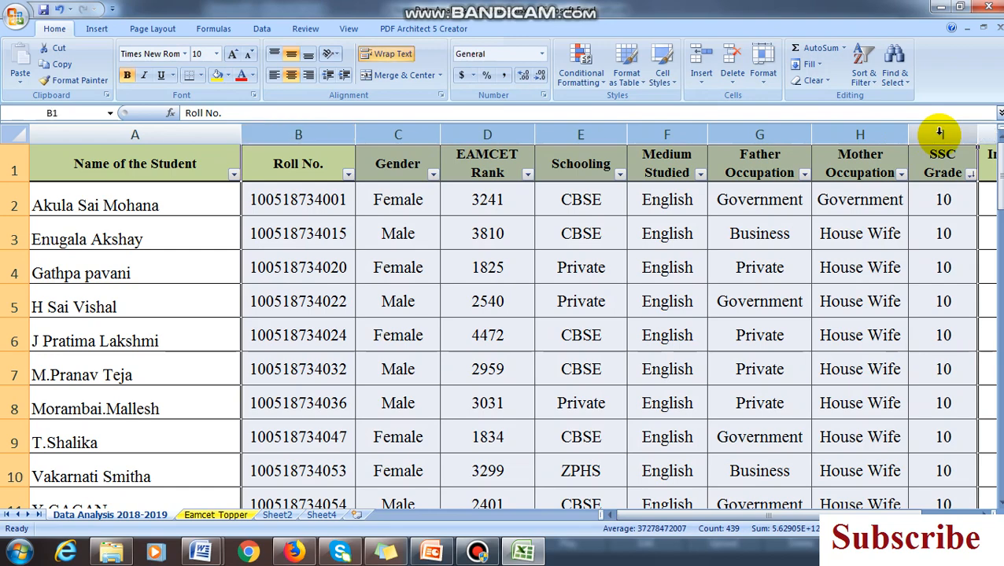
right_click(940, 135)
click(810, 160)
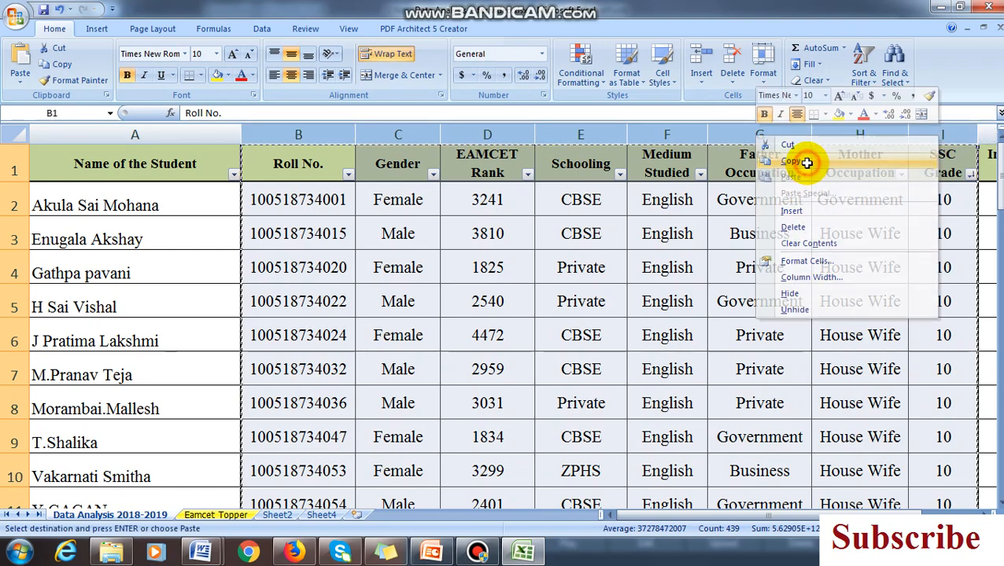
Insert a new worksheet and use Paste Special at cell A1 to apply the copied columns' widths
click(357, 514)
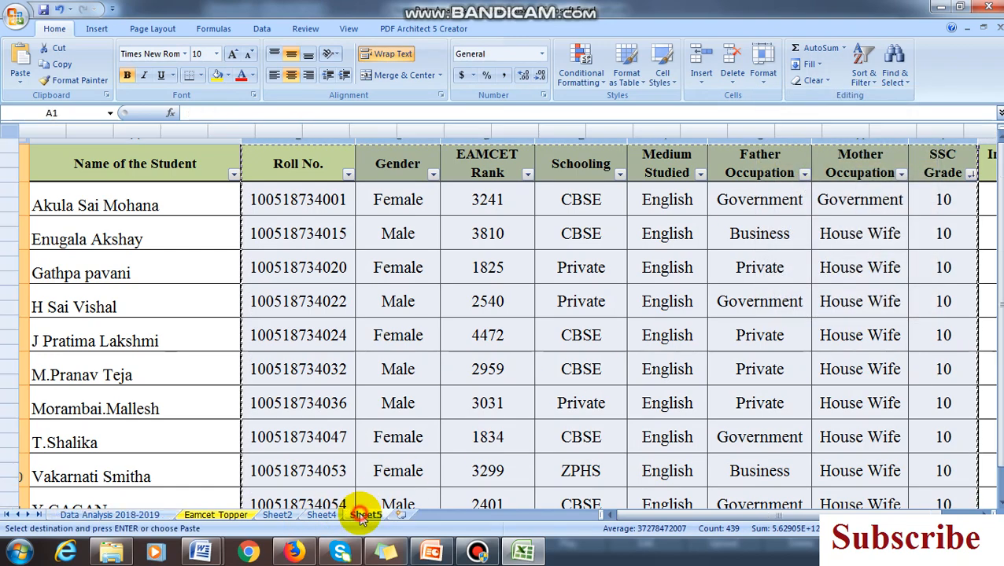
right_click(51, 147)
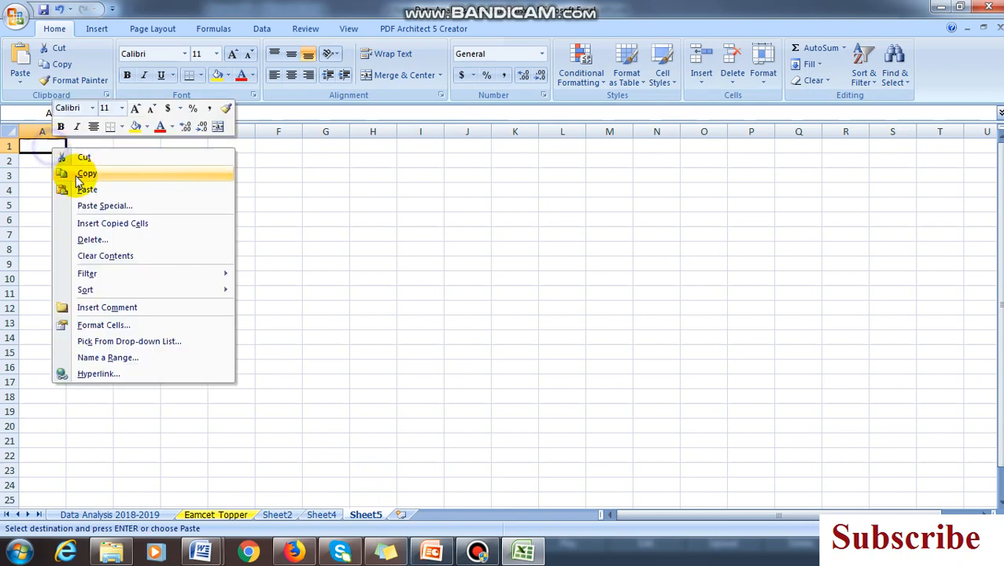
click(102, 208)
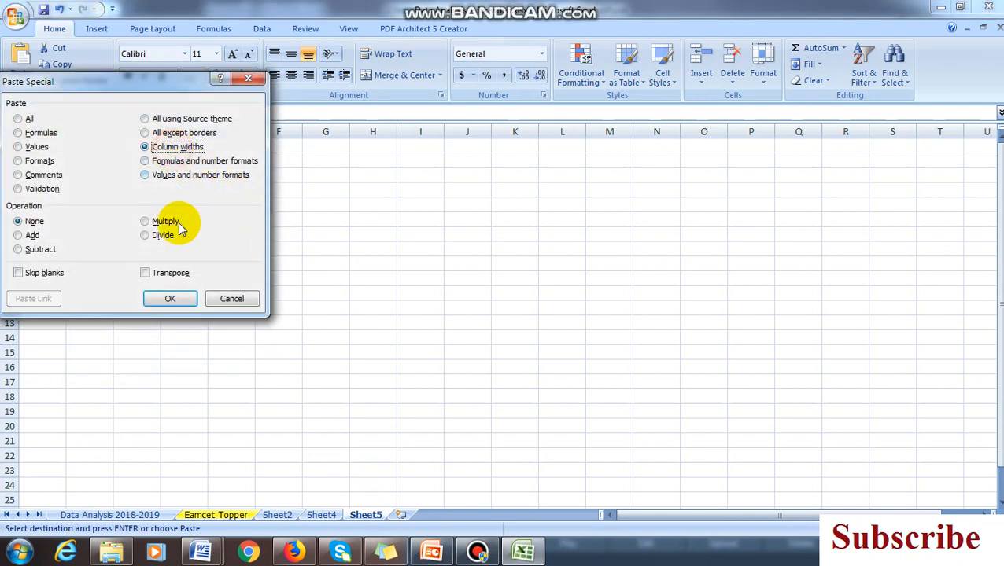
click(170, 298)
click(83, 157)
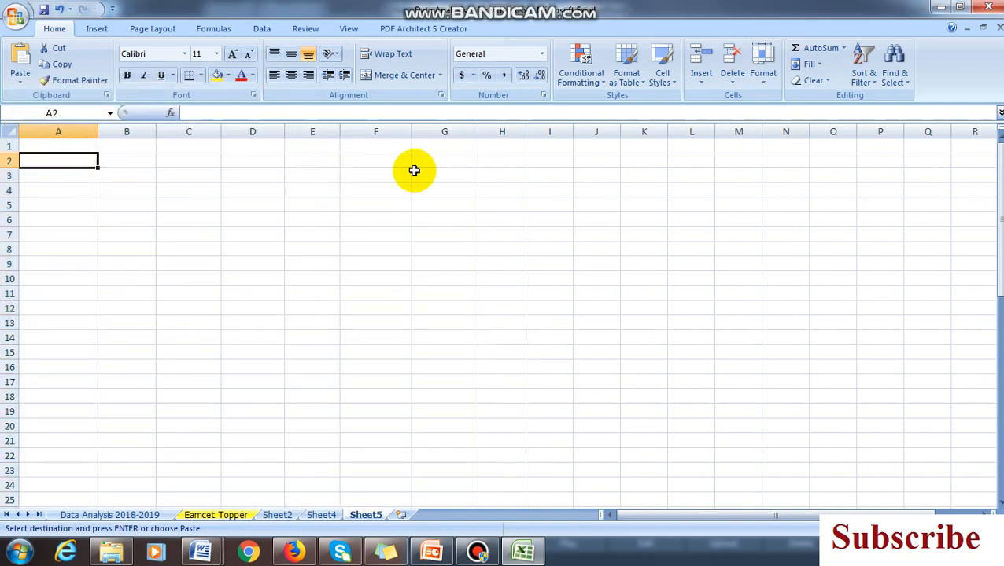
Paste the copied columns into the new sheet starting at cell A1
right_click(72, 146)
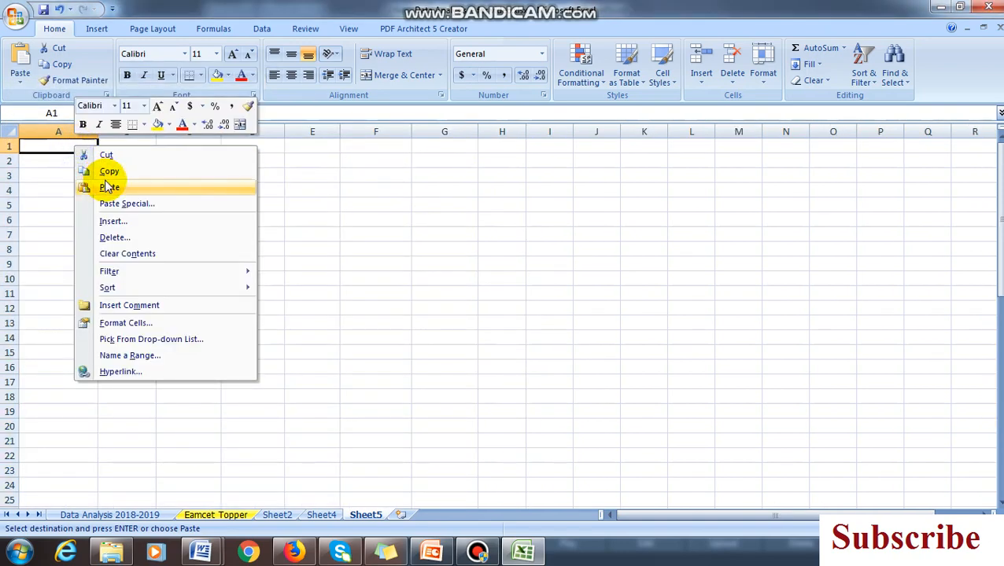
click(87, 183)
click(596, 233)
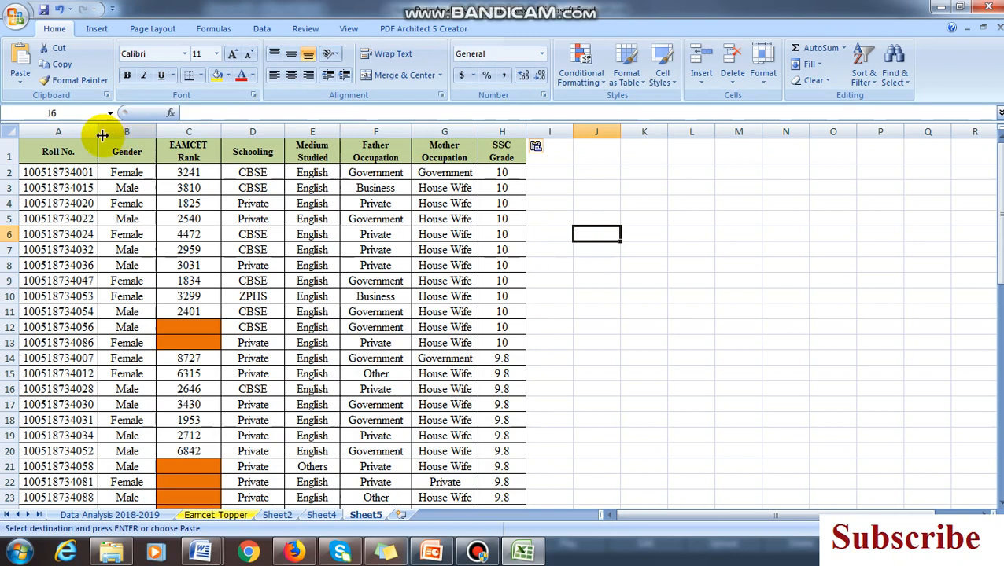
Delete columns B to G, from Gender through Mother Occupation, in the new sheet
drag(102, 136, 443, 128)
right_click(443, 135)
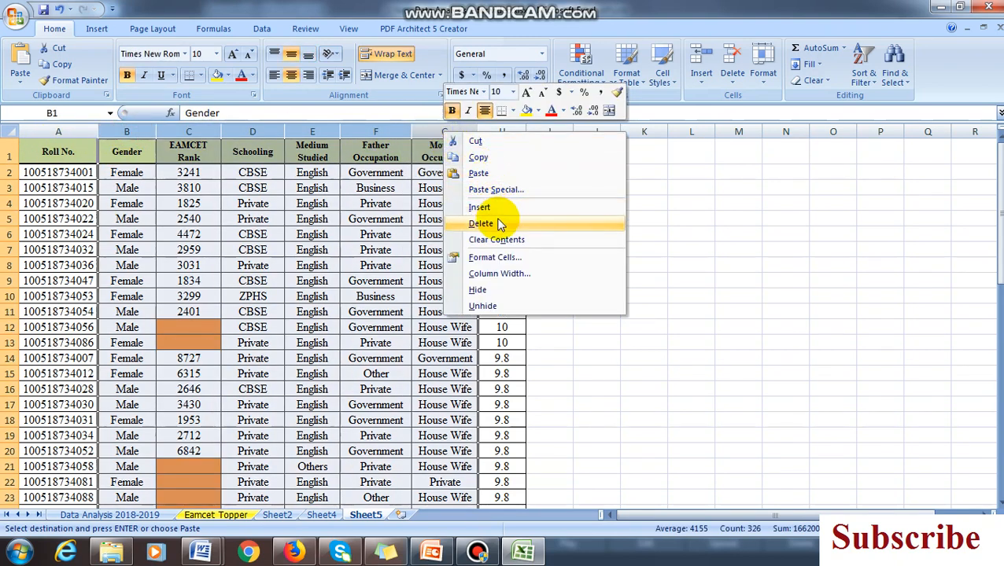
click(498, 224)
click(498, 218)
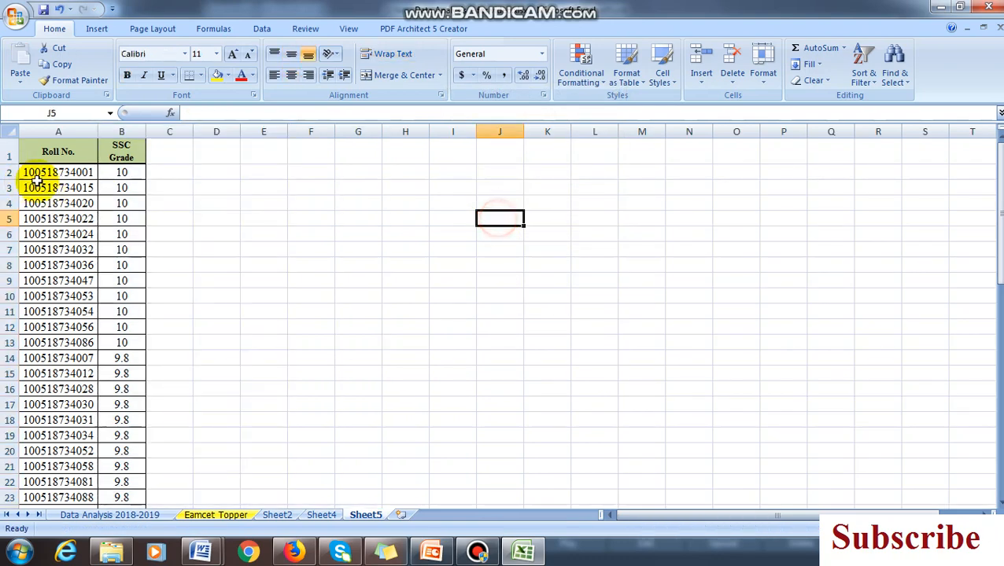
scroll(126, 260, down, 12)
scroll(172, 309, up, 12)
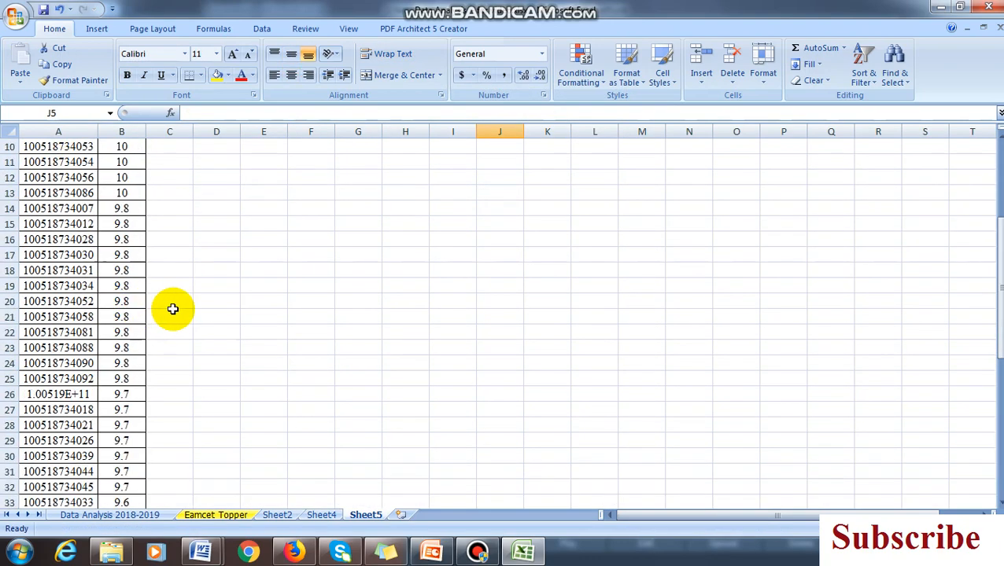
Insert an empty 2-D Line with Markers chart and place it with its upper-left corner near cell J3
click(97, 29)
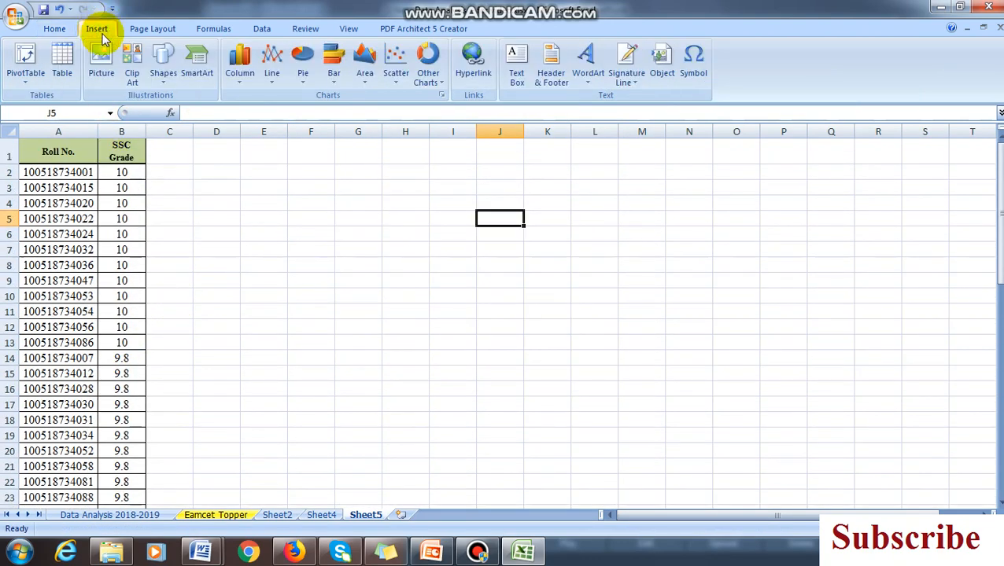
click(271, 67)
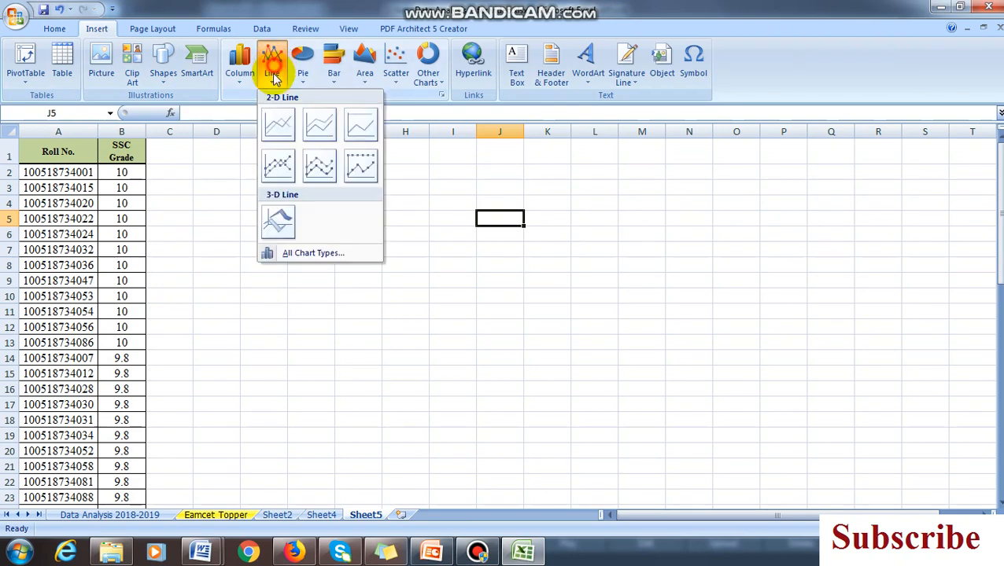
click(289, 171)
drag(556, 227, 695, 189)
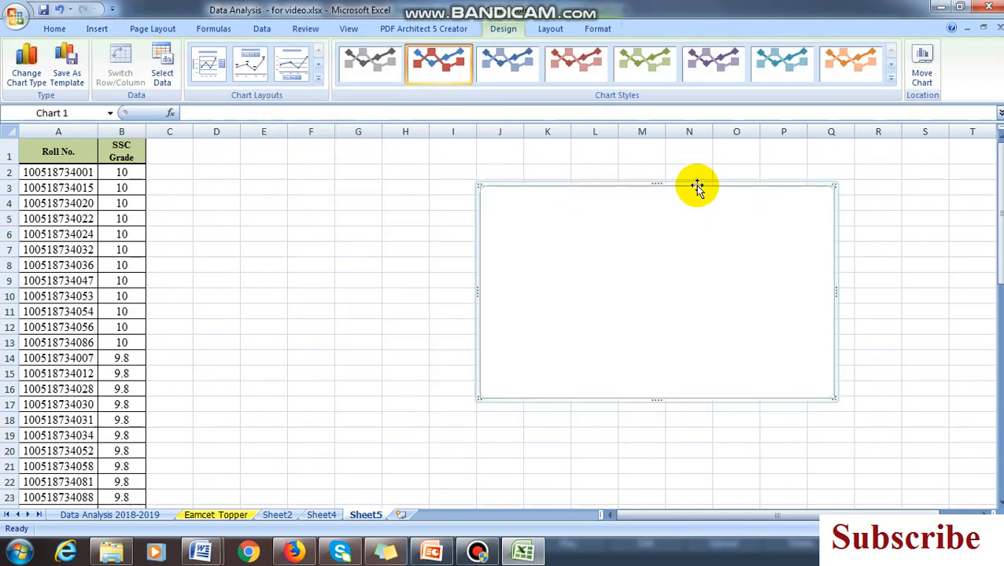
Add a data series to the chart and take its name from the SSC Grade header in cell B1
click(161, 66)
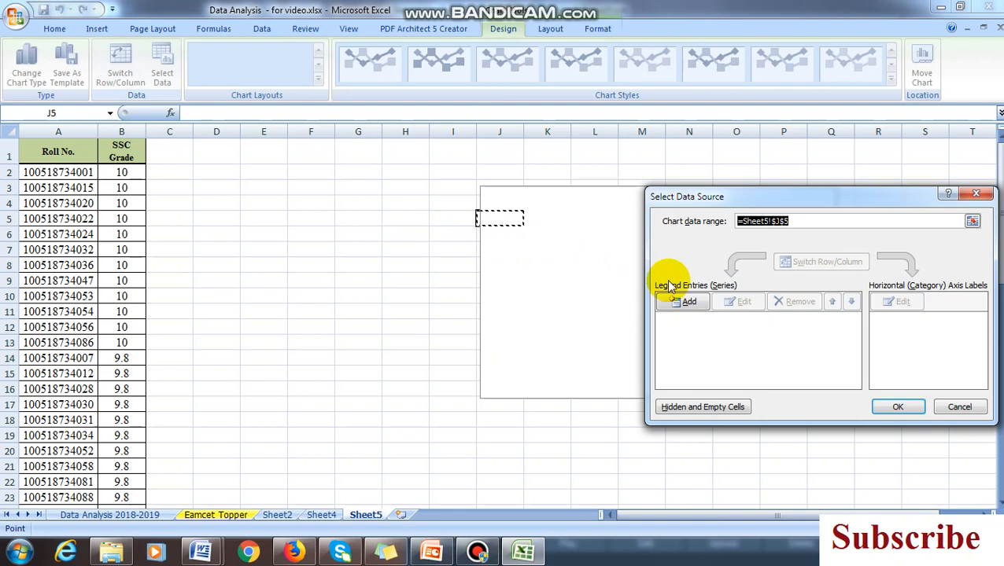
click(696, 309)
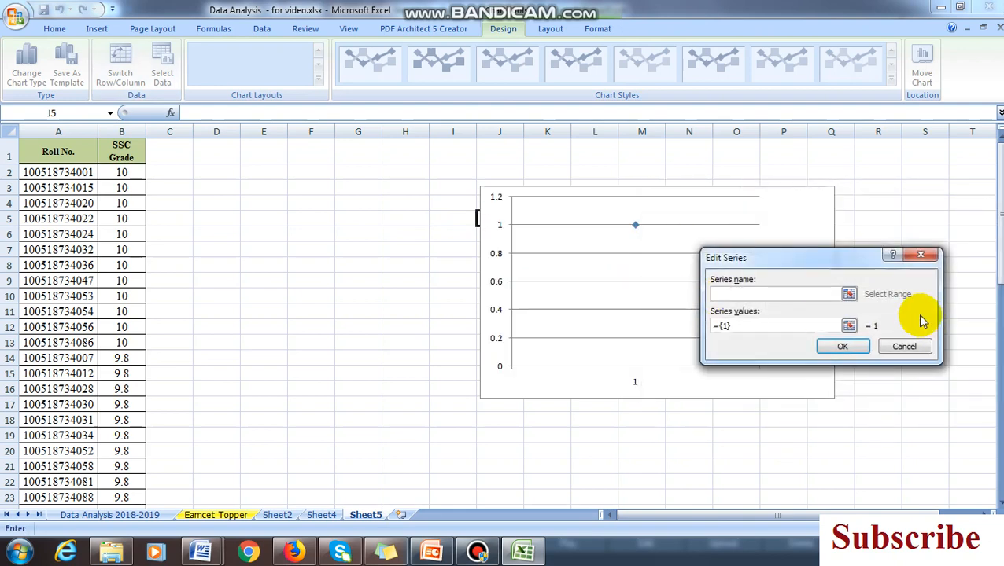
click(849, 293)
click(121, 151)
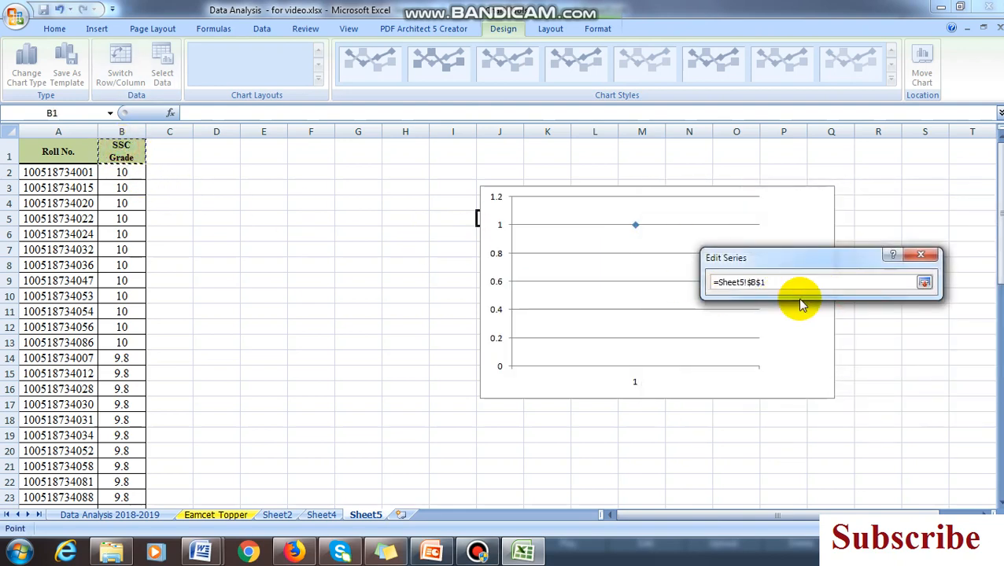
click(924, 281)
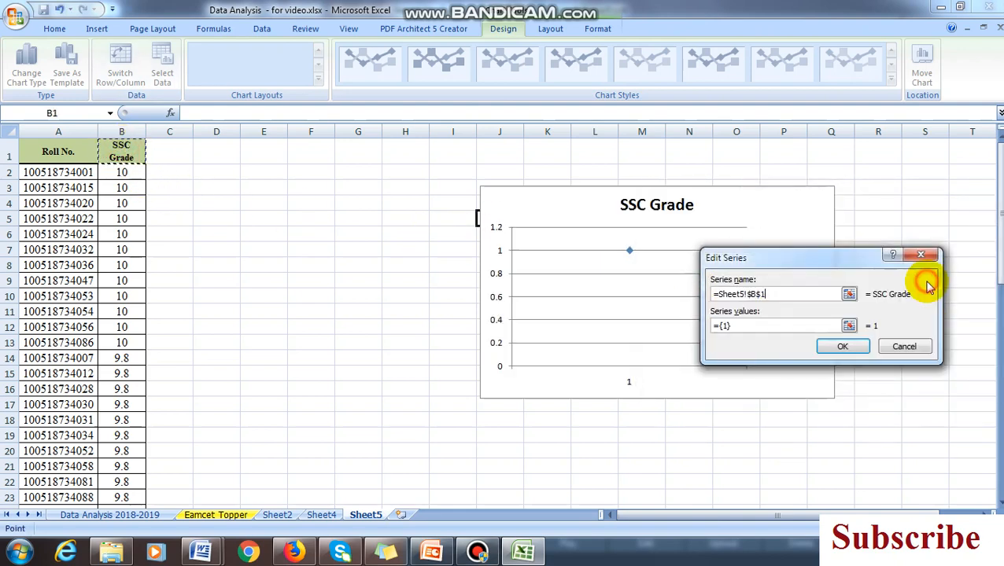
Set the new series' values to the SSC grades in B2:B56 and accept the series
click(849, 326)
drag(121, 172, 118, 453)
click(923, 283)
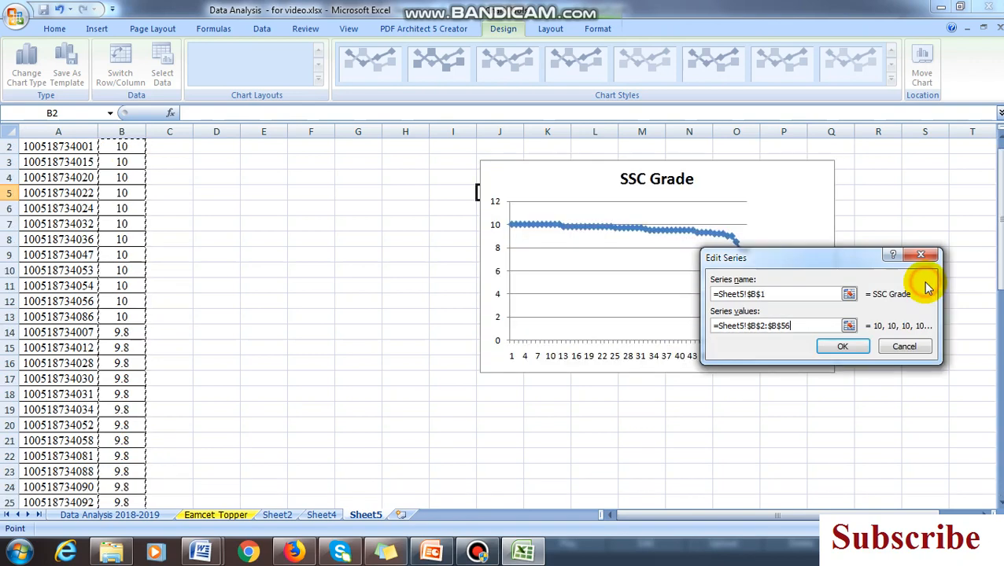
click(847, 348)
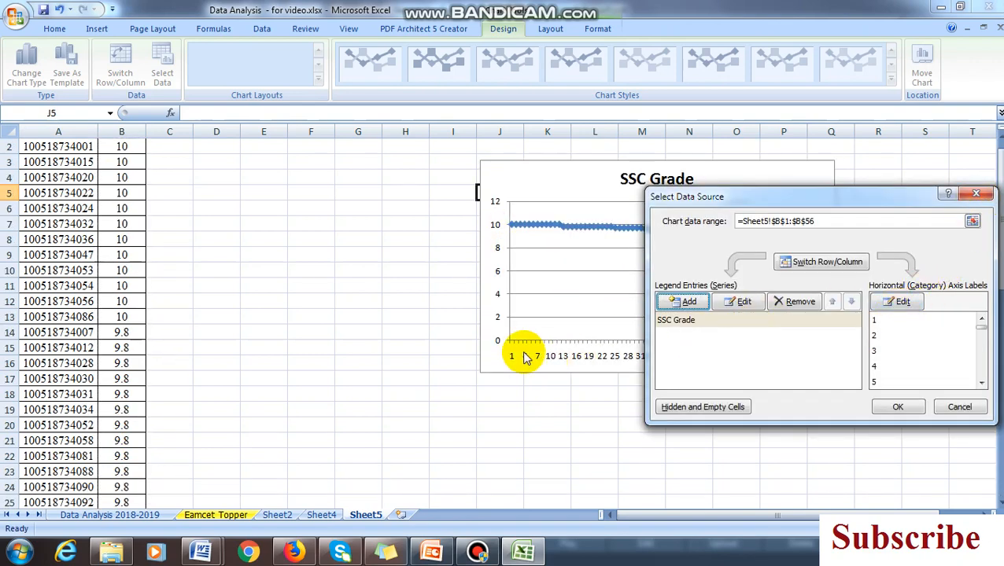
Use the roll numbers in A2:A56 as the chart's horizontal axis labels and apply the data source
click(903, 303)
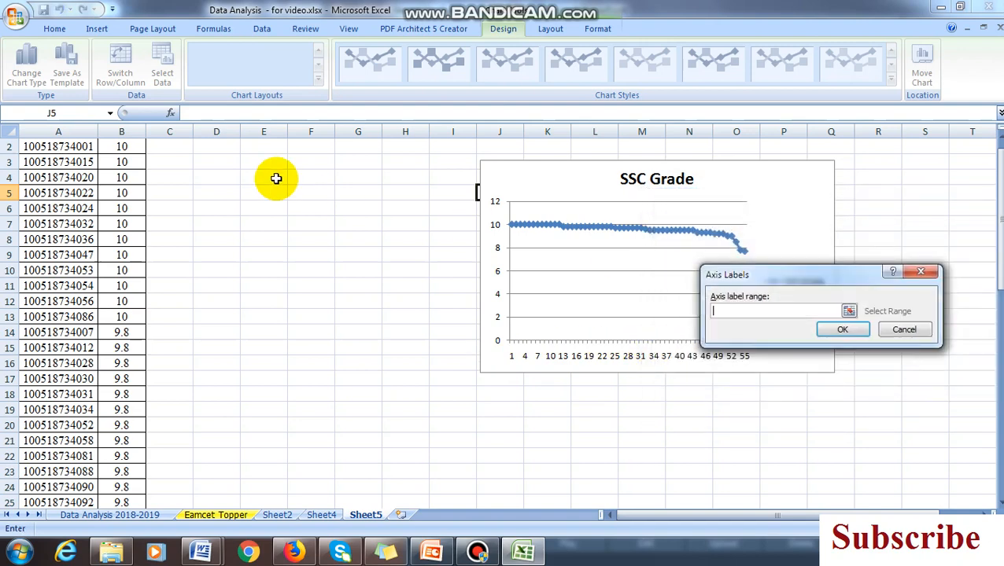
scroll(104, 184, up, 1)
drag(74, 172, 65, 425)
click(861, 333)
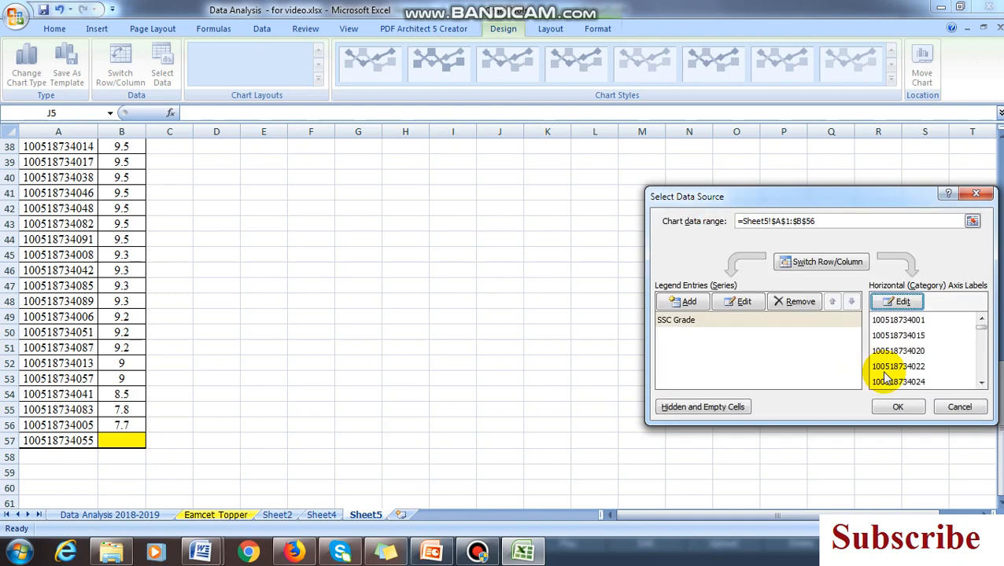
click(903, 405)
Move the chart beside the table and enlarge it to span about cells D1 to Q20
scroll(683, 362, up, 12)
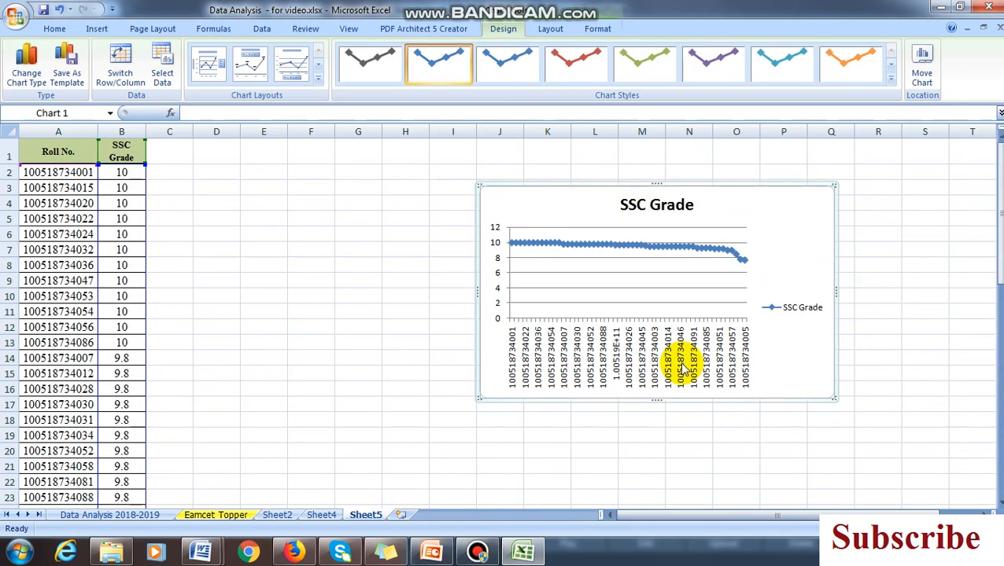
drag(758, 185, 484, 150)
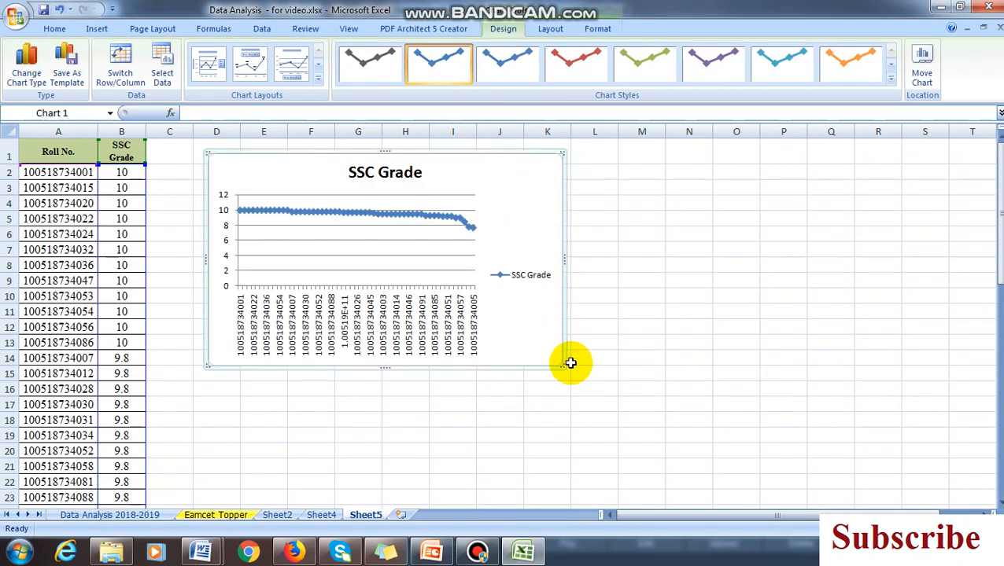
drag(563, 364, 841, 461)
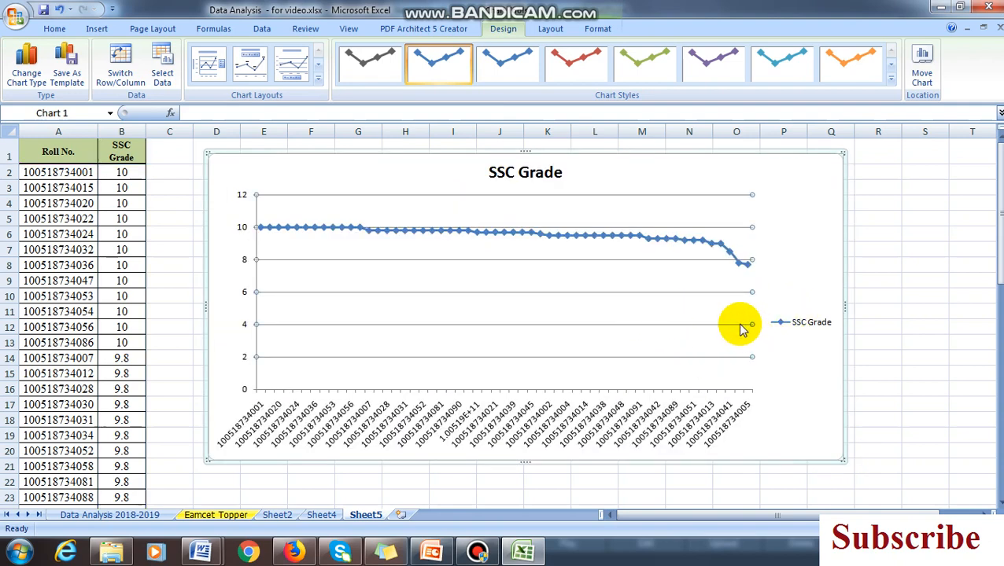
Delete the chart's horizontal gridlines
key(Delete)
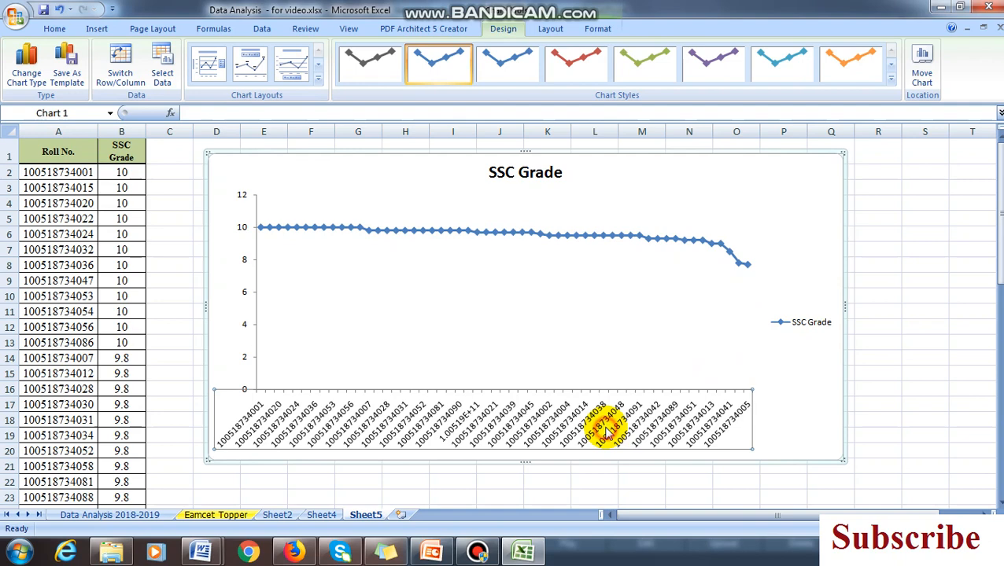
Rotate the horizontal axis roll-number labels upward and move the legend inside the plot area below the line
click(54, 28)
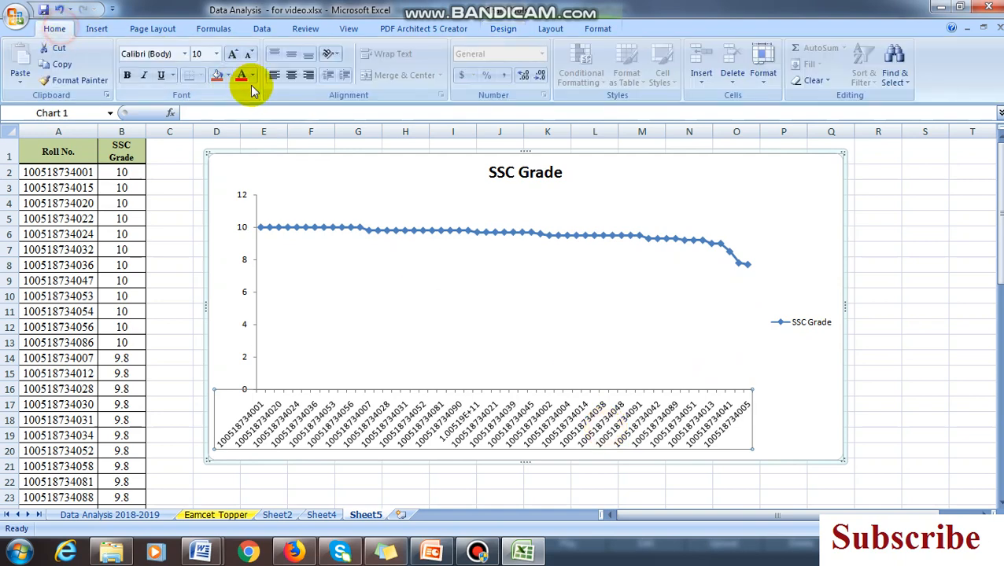
click(345, 54)
click(348, 121)
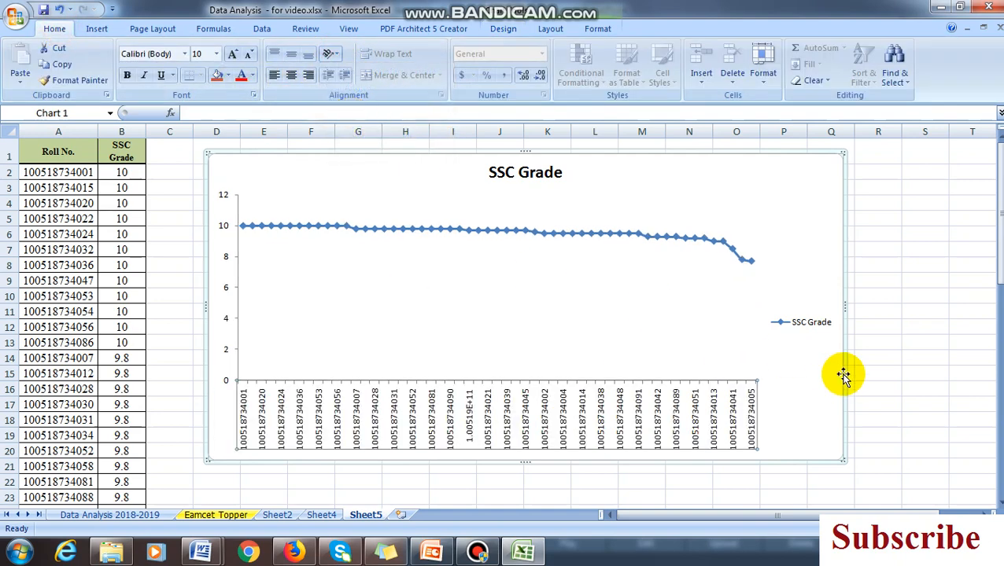
click(820, 326)
drag(821, 322, 643, 298)
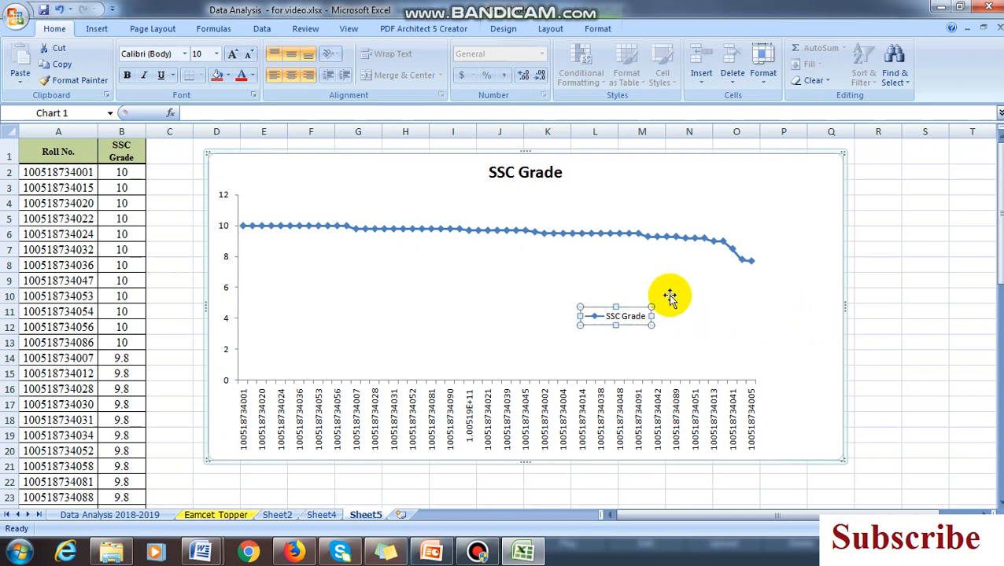
Enlarge the plot area to nearly the chart's full width and shift the whole chart slightly to the right
click(680, 280)
drag(754, 288, 828, 287)
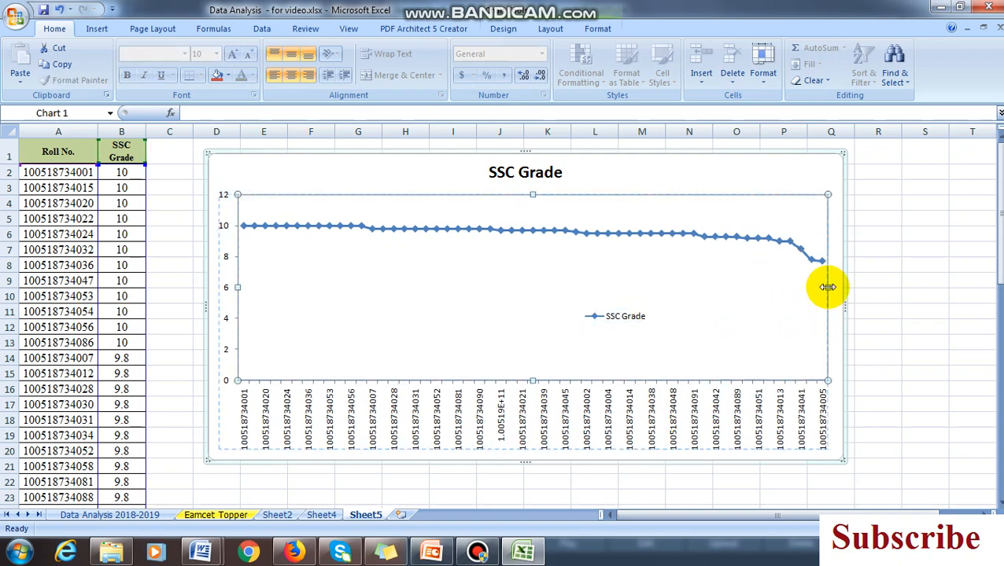
drag(534, 191, 534, 189)
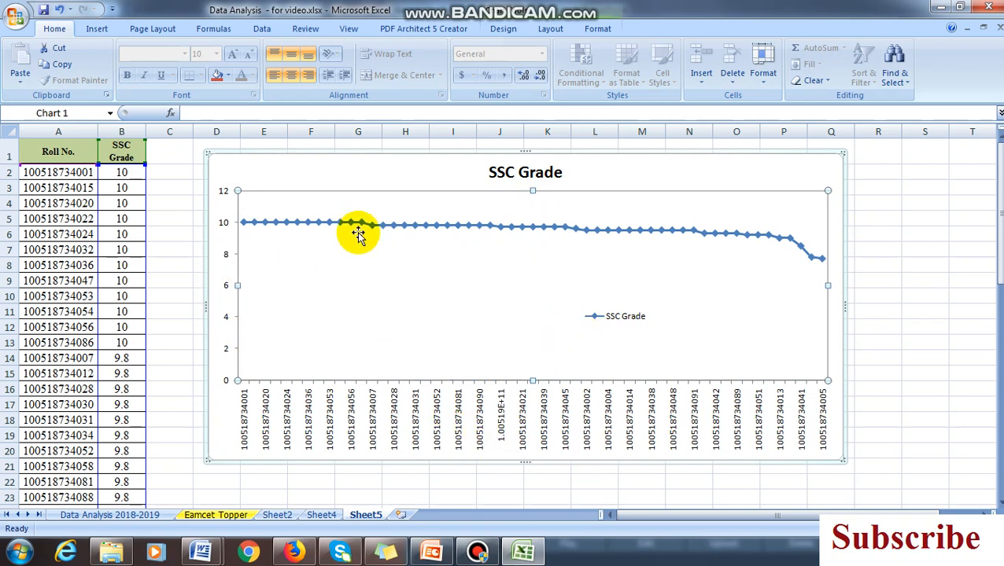
drag(606, 151, 634, 151)
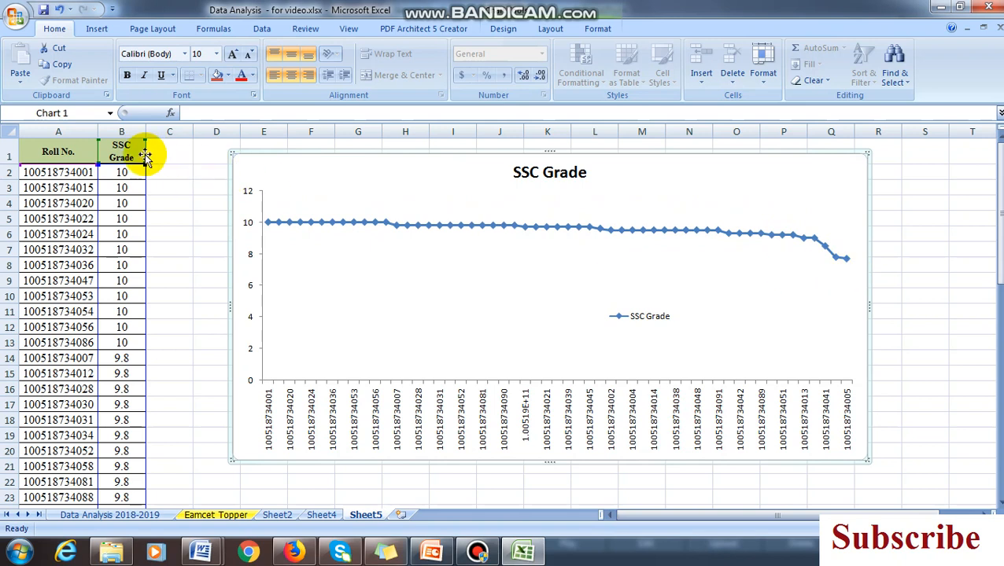
Add filters to the Roll No. and SSC Grade headers in A1:B1
click(68, 151)
drag(67, 151, 123, 149)
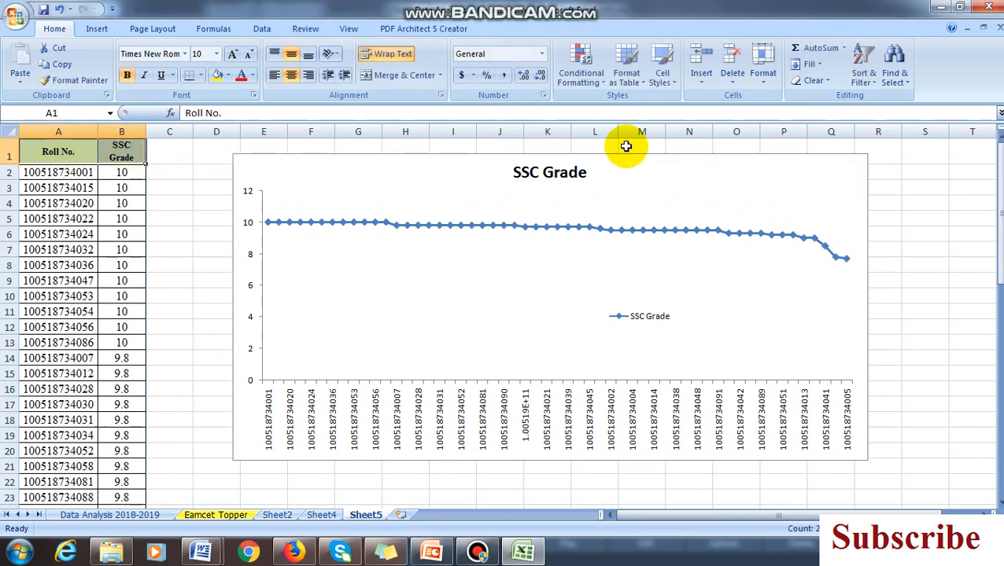
click(868, 91)
click(881, 146)
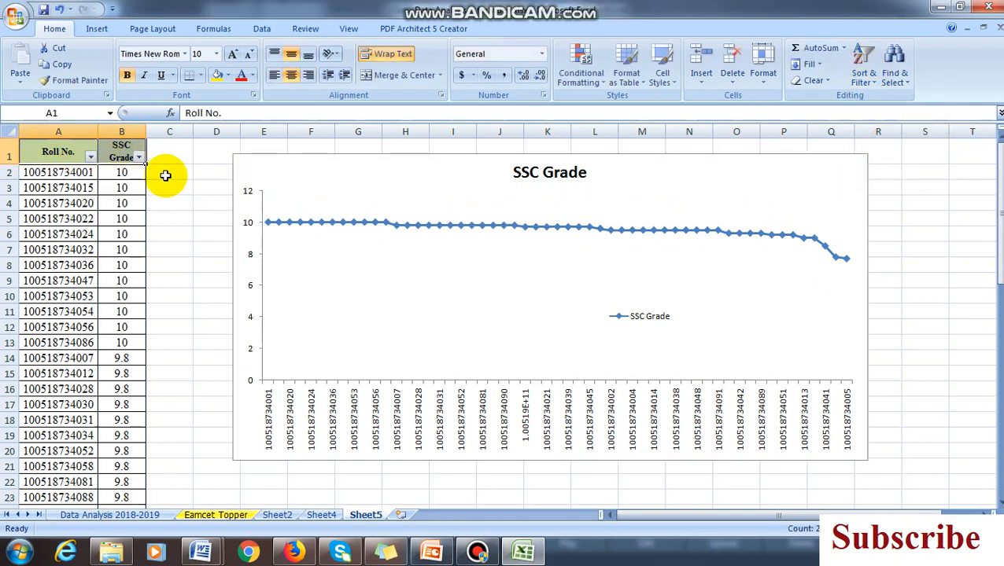
Sort the table by Roll No. from smallest to largest
click(91, 158)
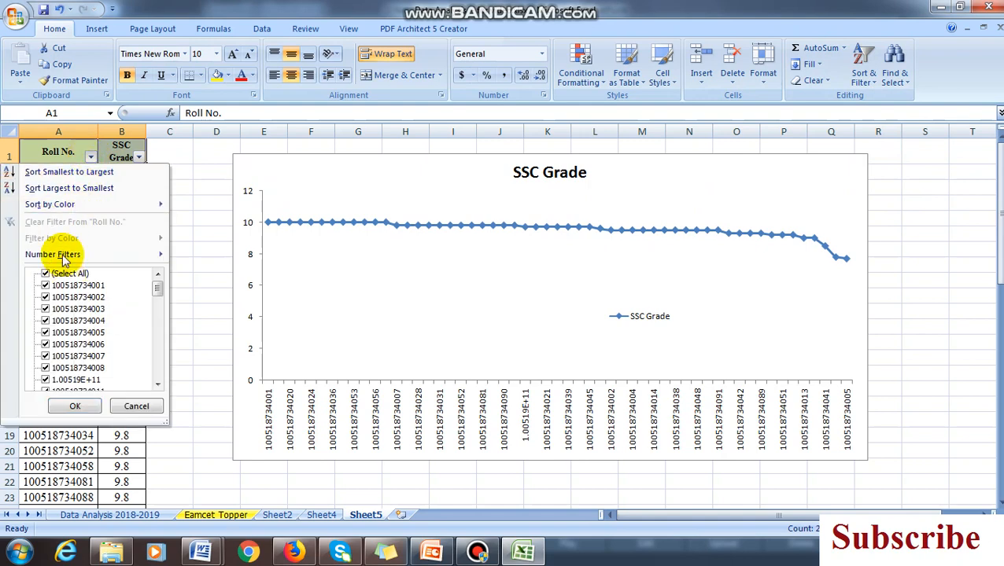
click(45, 172)
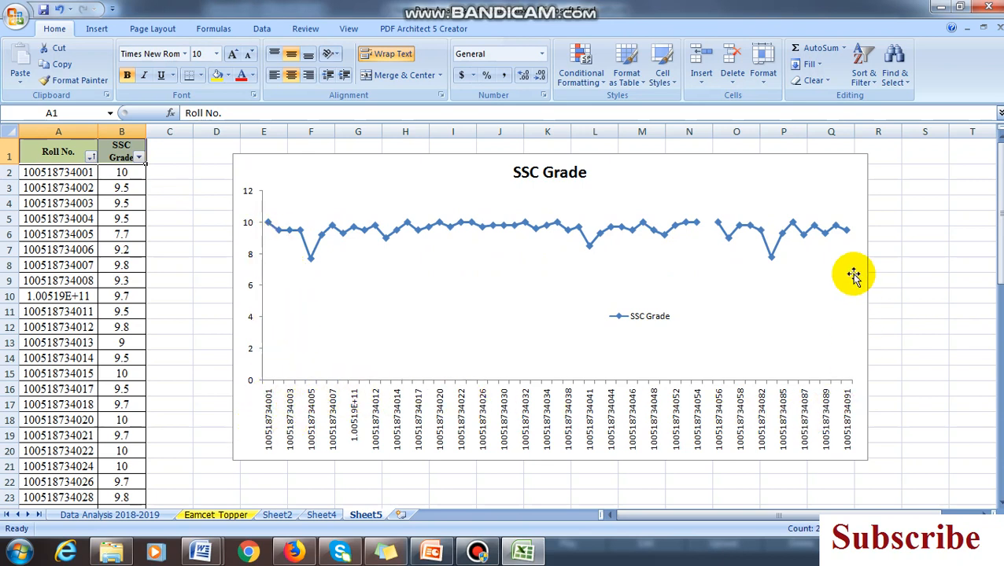
click(686, 157)
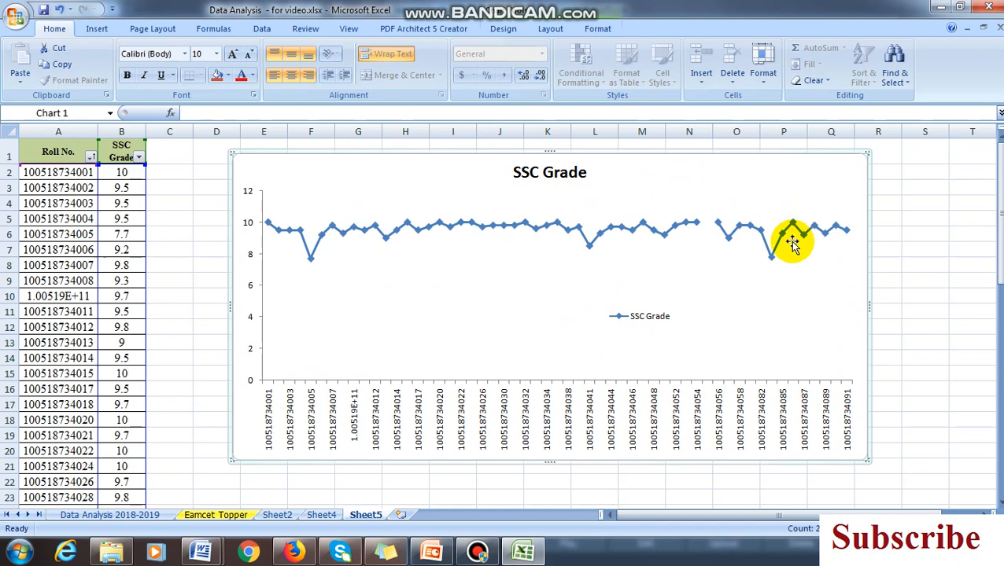
Sort the table by SSC Grade from largest to smallest and select the chart
click(138, 158)
click(199, 166)
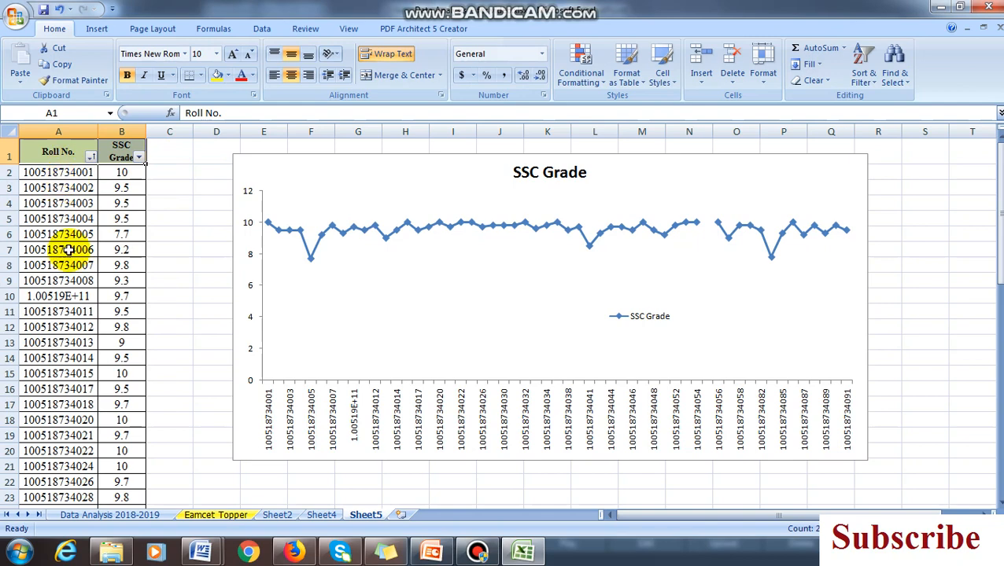
click(140, 159)
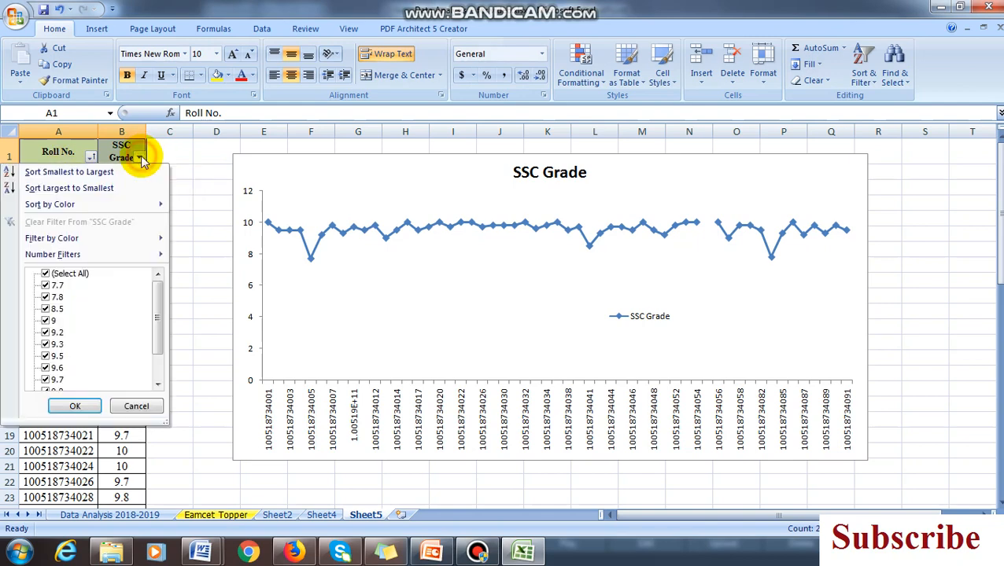
click(110, 188)
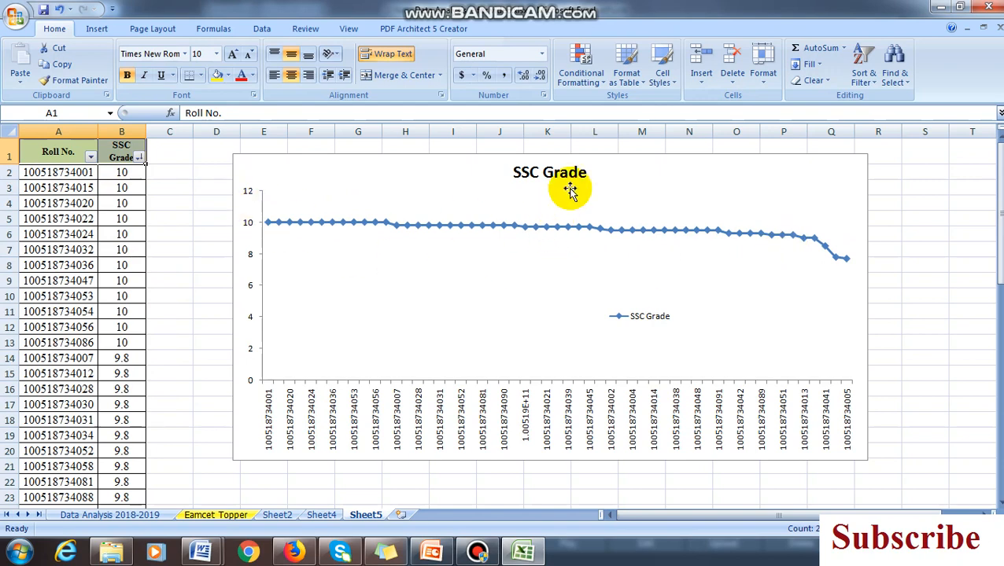
click(625, 153)
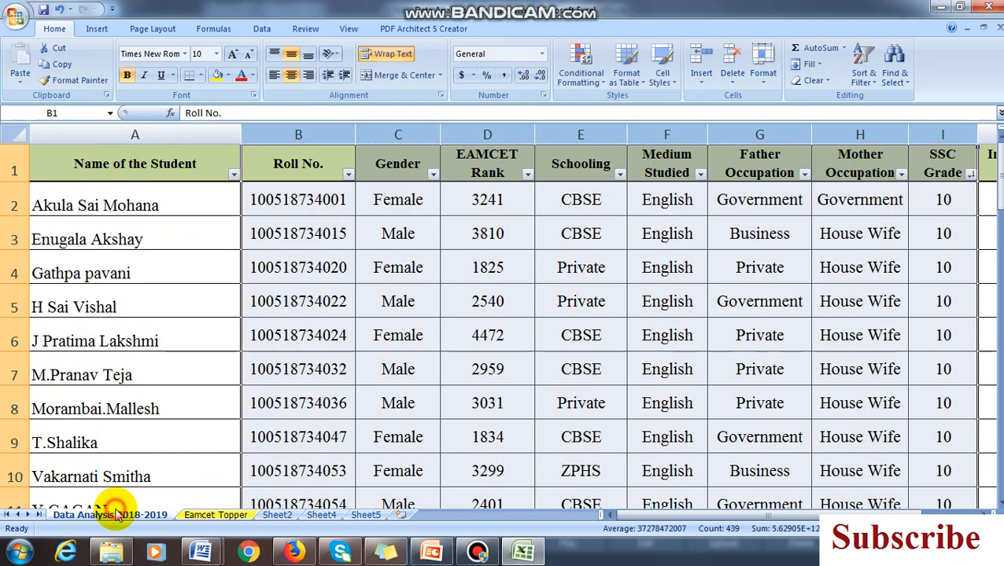
Open the Eamcet Topper sheet and select its EAMCET Rank line chart
click(111, 515)
click(211, 514)
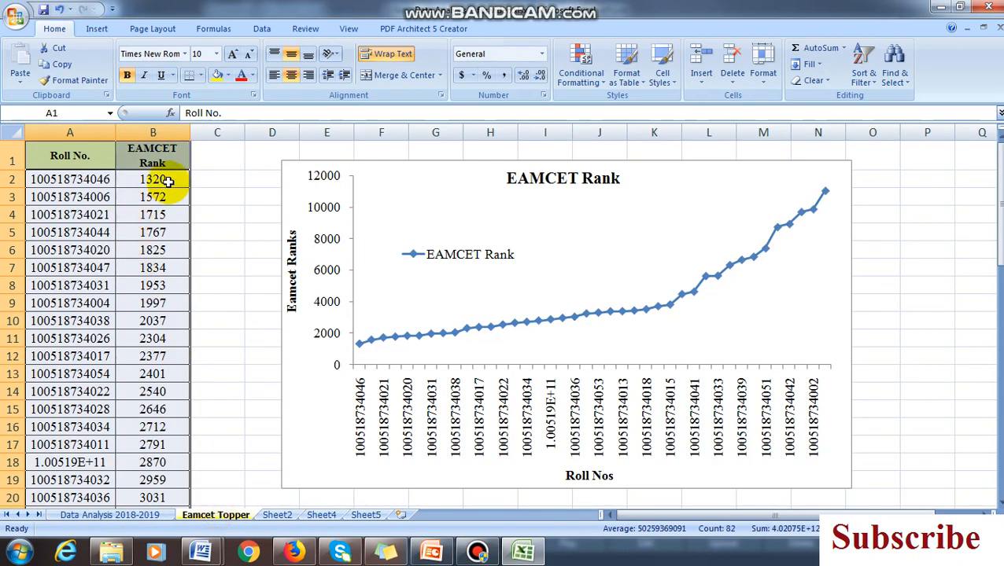
click(603, 158)
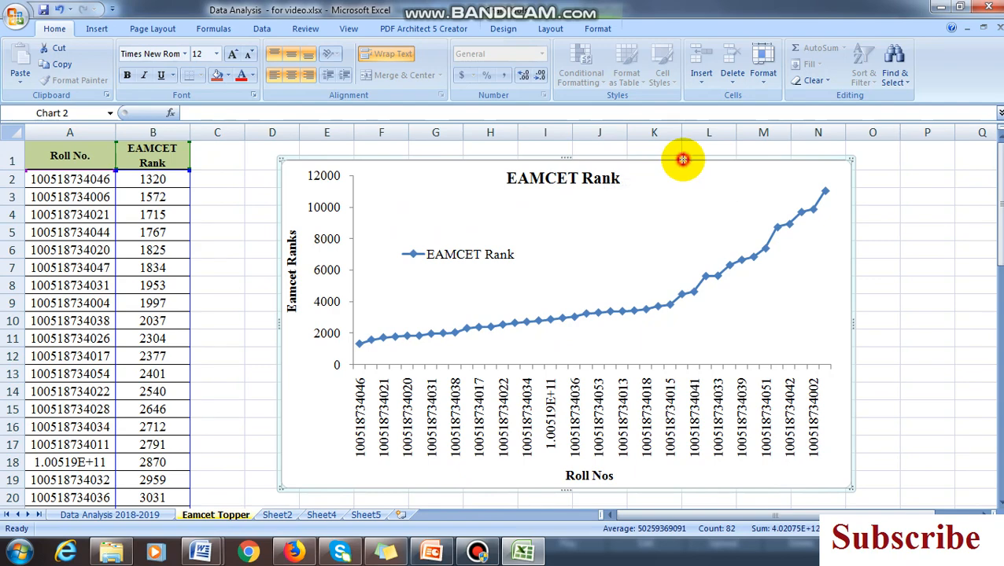
Switch to Data Analysis.docx in Word and go to the beginning of the report
mouse_move(202, 551)
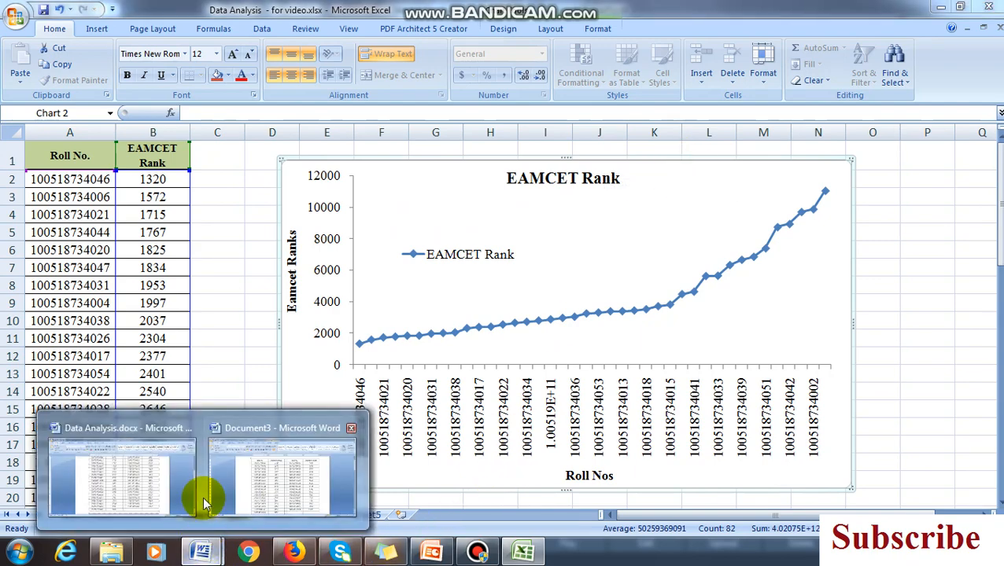
click(169, 480)
scroll(551, 314, up, 5)
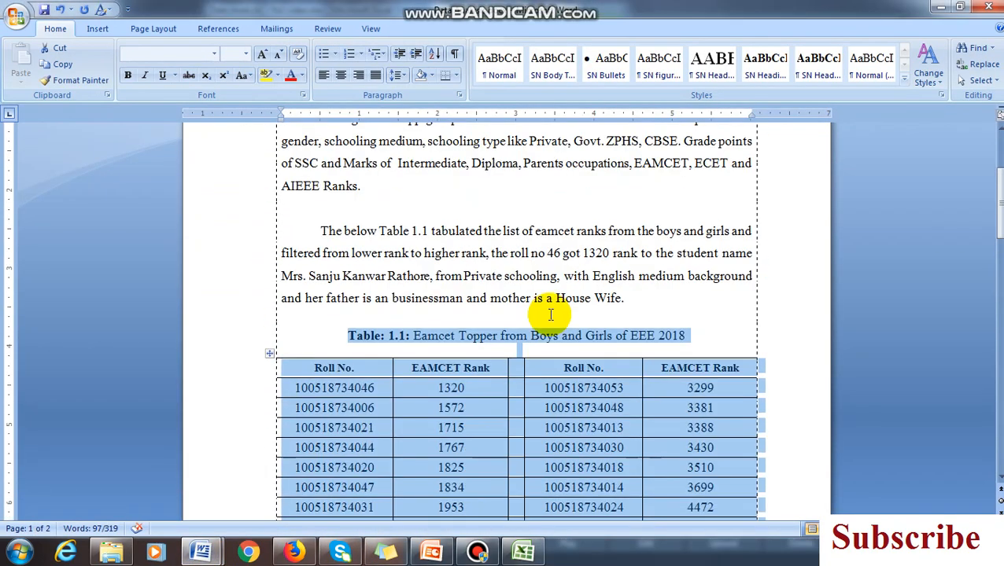
key(ctrl+Home)
ctrl+scroll(550, 315, up, 5)
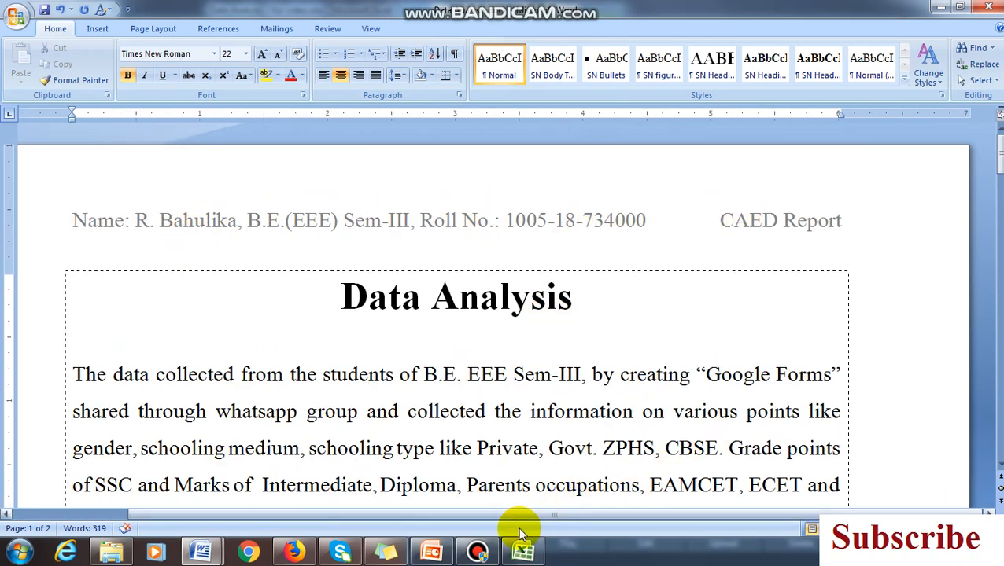
click(478, 551)
click(350, 350)
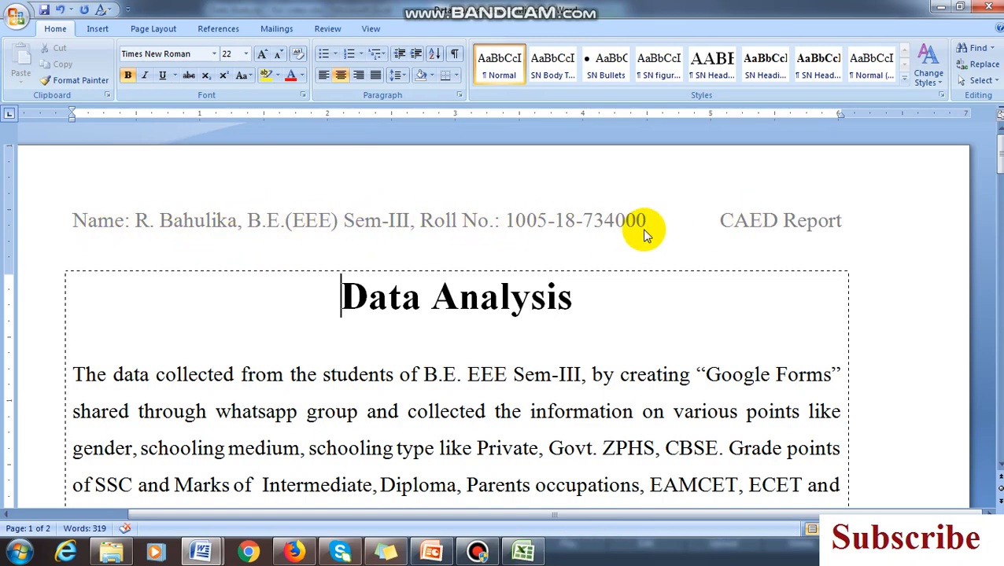
Examine the introductory paragraph on data collection and the paragraph describing Table 1.1
scroll(629, 294, down, 2)
scroll(503, 204, down, 1)
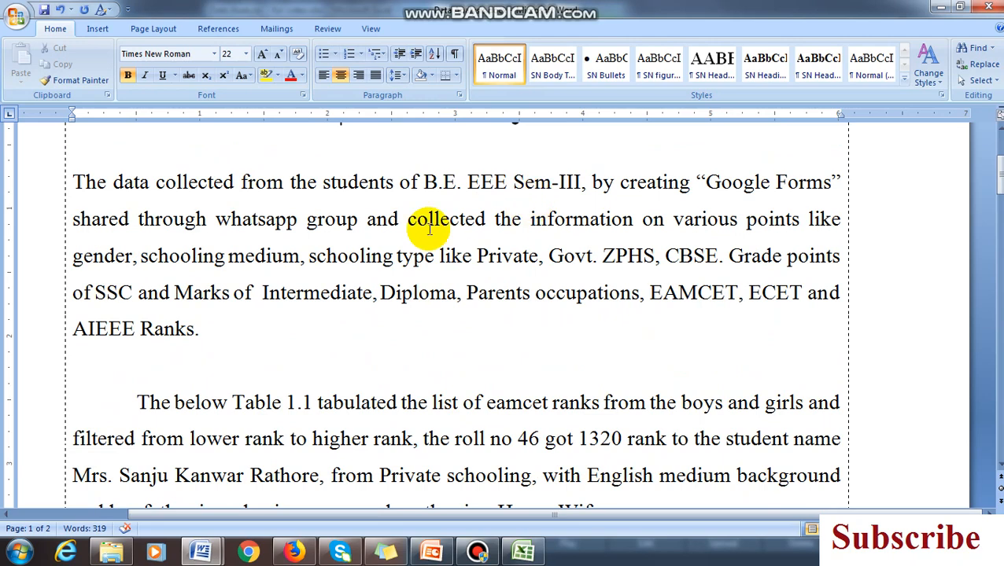
drag(73, 179, 210, 326)
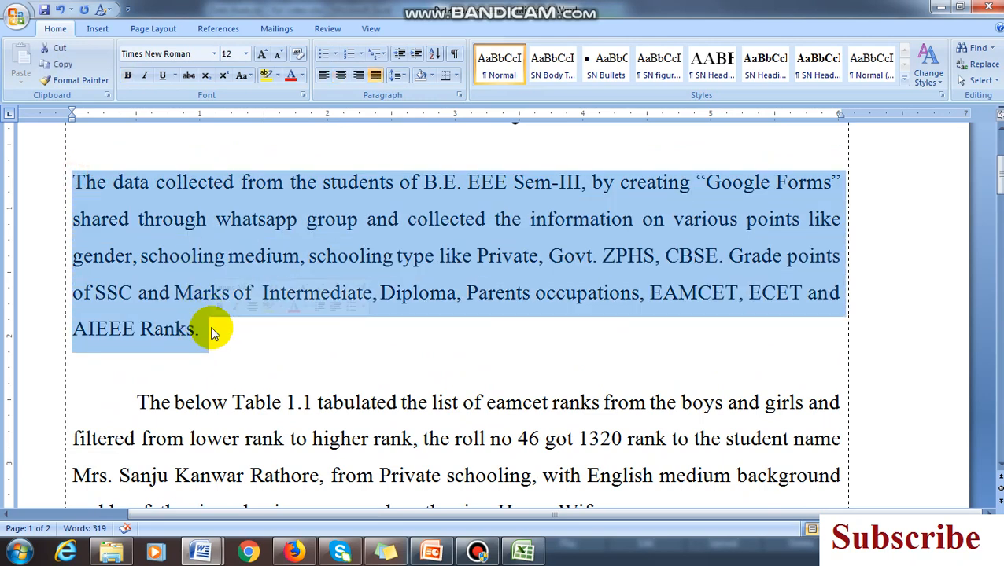
click(298, 322)
drag(226, 334, 71, 185)
click(395, 324)
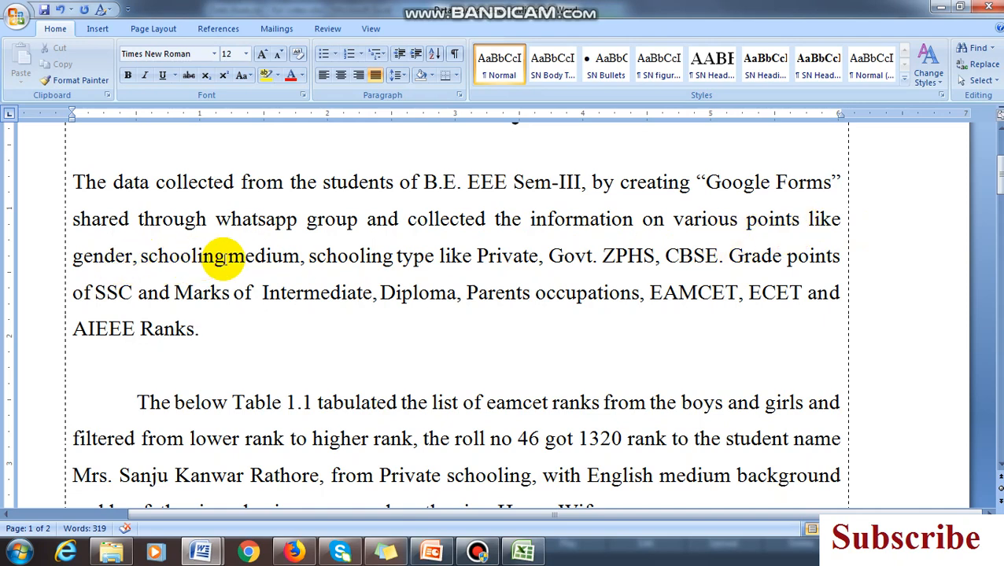
scroll(232, 314, down, 1)
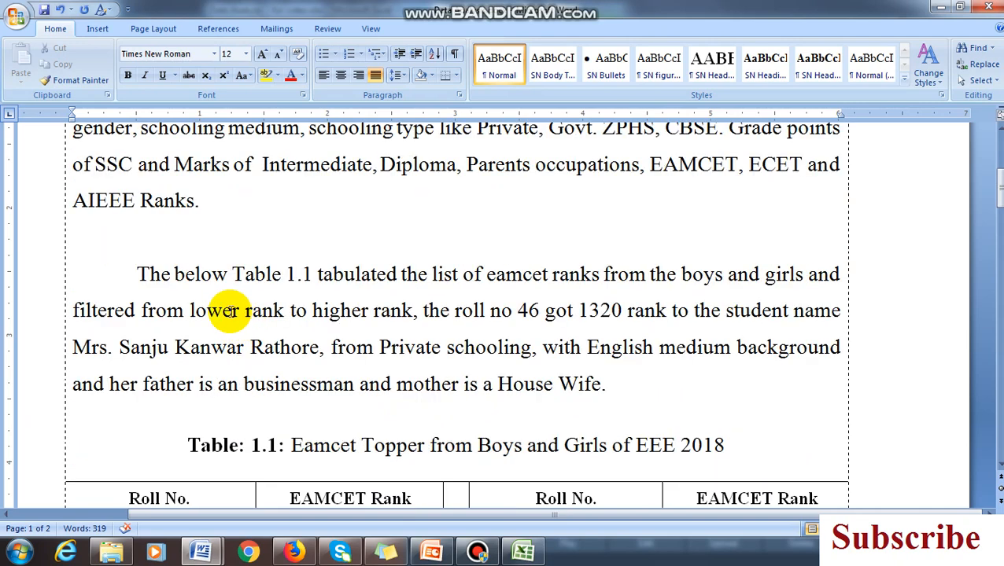
scroll(355, 347, down, 1)
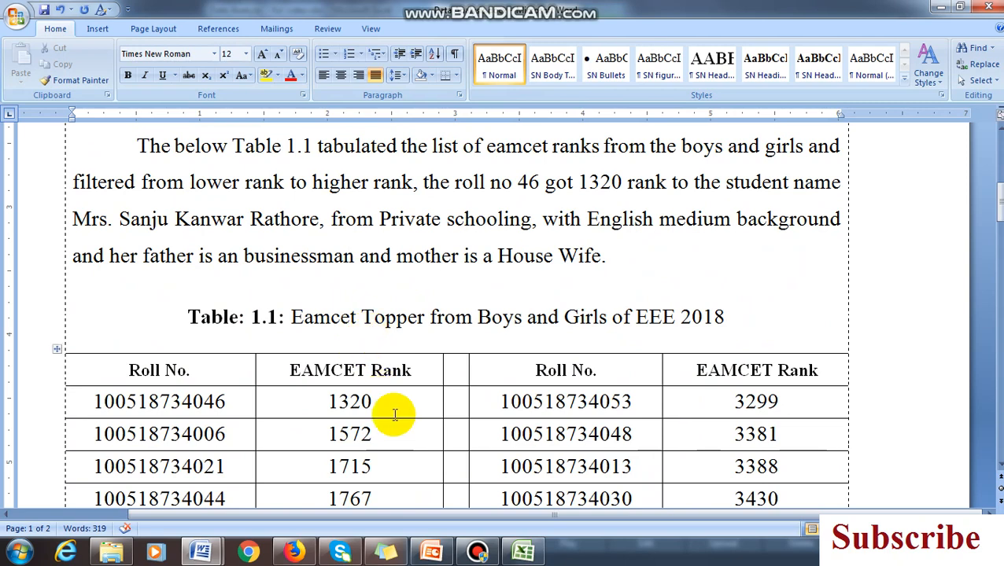
drag(138, 145, 656, 244)
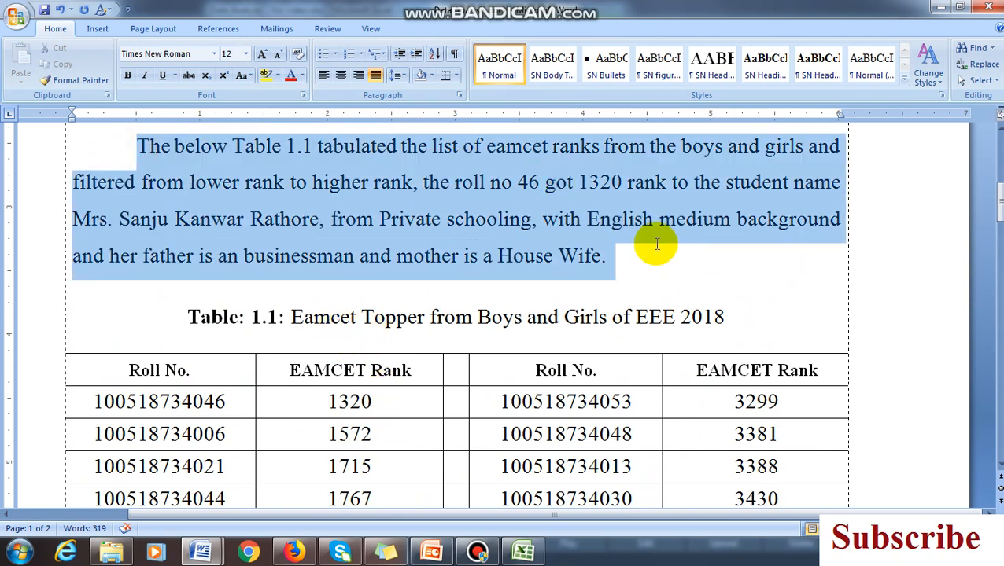
click(550, 240)
Examine the roll numbers and EAMCET ranks in Table 1.1 against the top student's details in the paragraph above it
scroll(298, 347, down, 1)
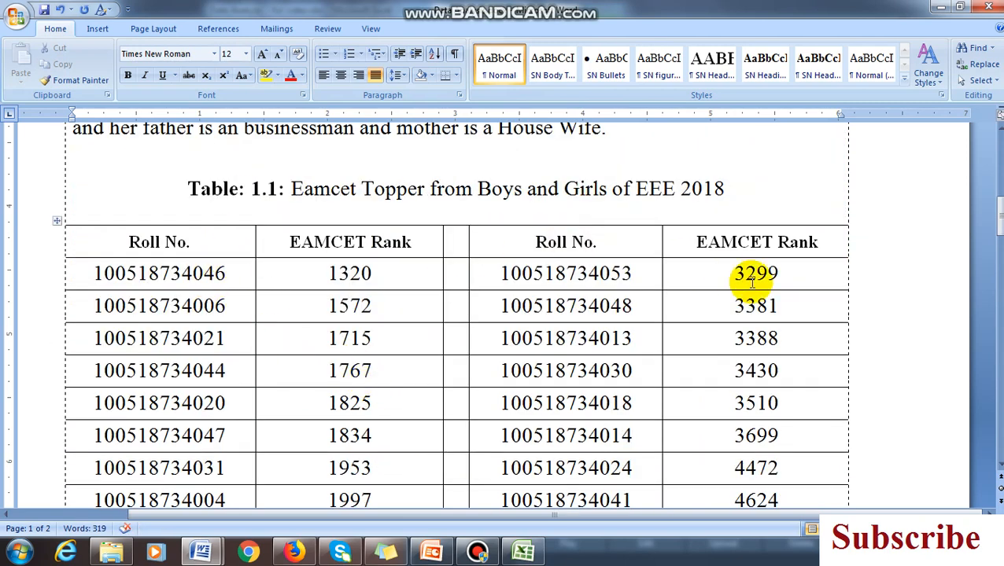
scroll(519, 429, down, 2)
scroll(385, 385, down, 2)
scroll(269, 269, up, 5)
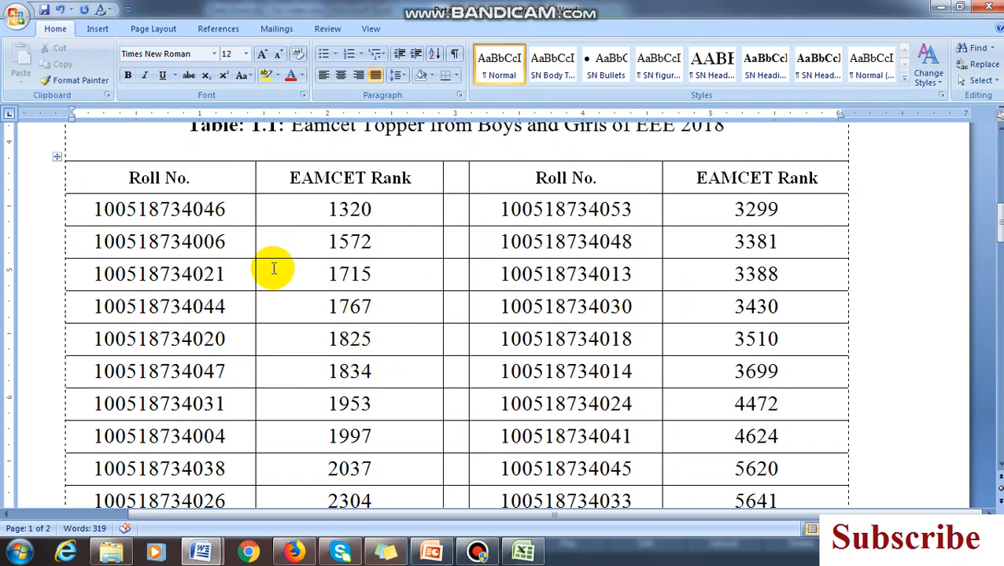
click(219, 209)
drag(399, 212, 311, 212)
scroll(363, 264, up, 5)
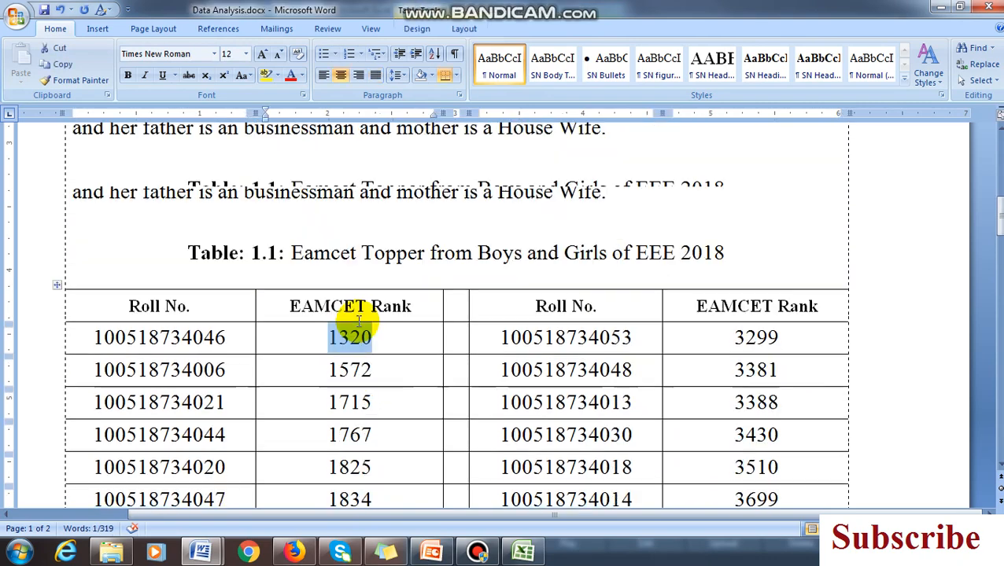
scroll(329, 318, down, 3)
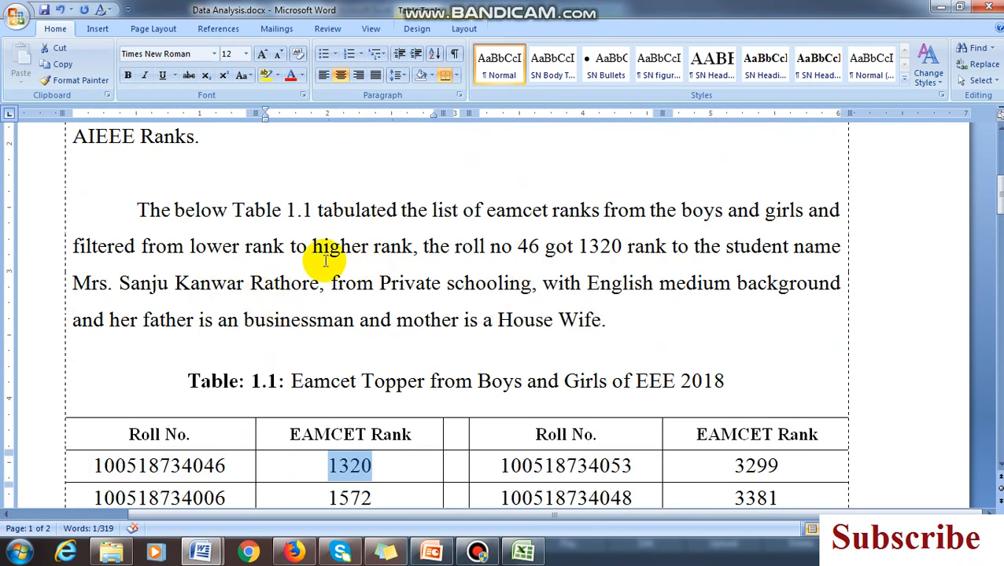
click(528, 247)
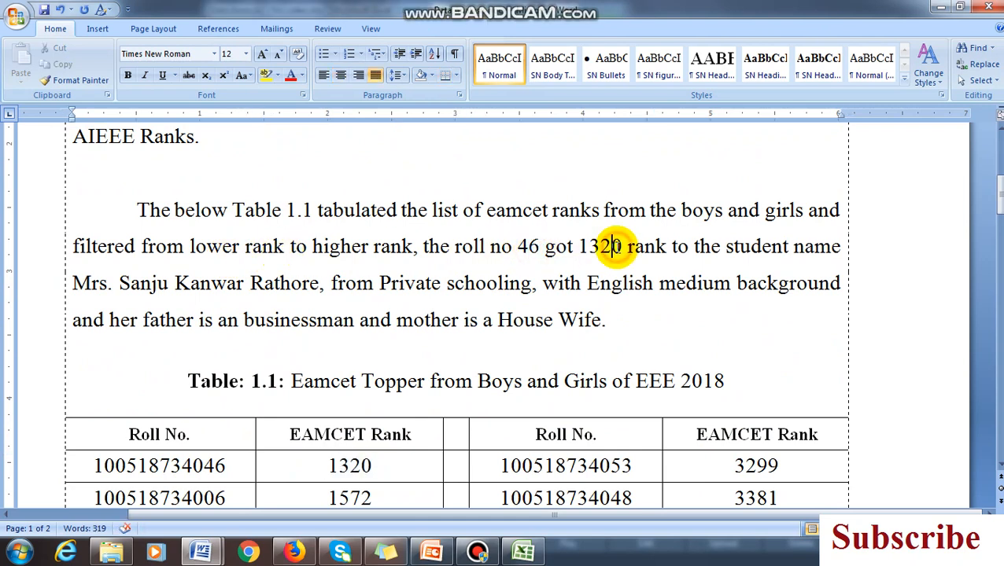
drag(81, 288, 365, 283)
click(435, 283)
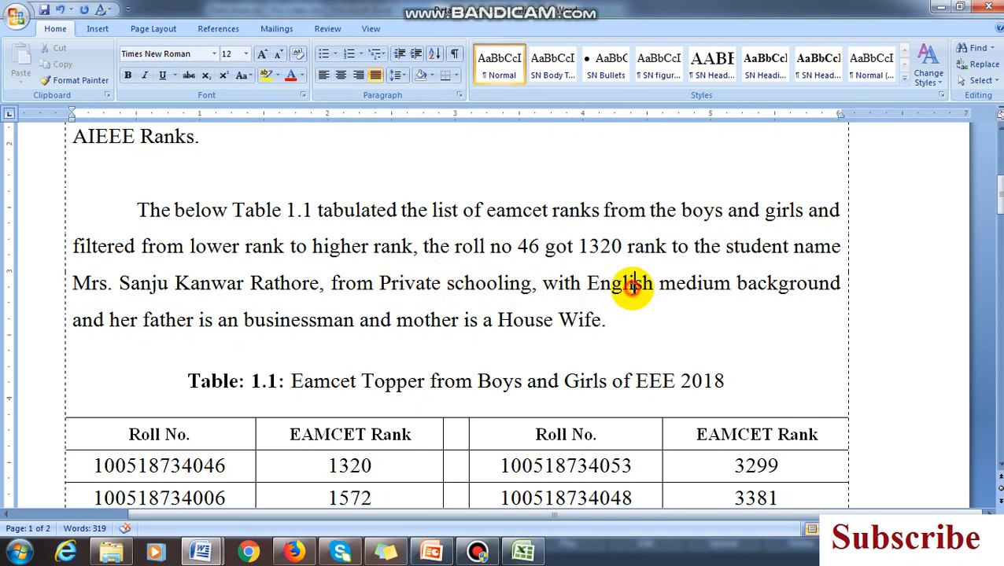
click(309, 320)
click(558, 321)
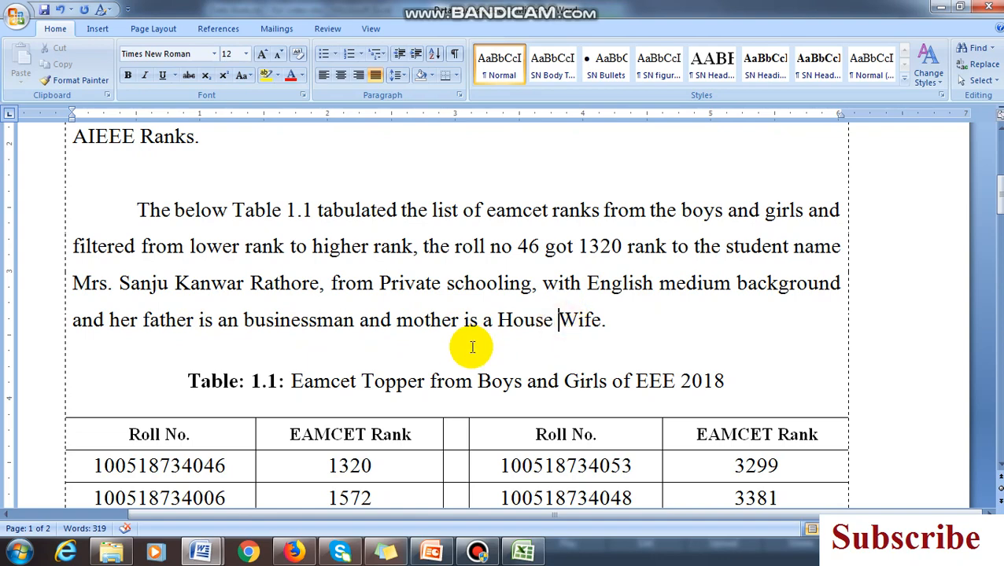
Go to the "EAMCET Topper from Boys and Girls" chart after Table 1.1
scroll(542, 275, down, 10)
scroll(574, 302, down, 4)
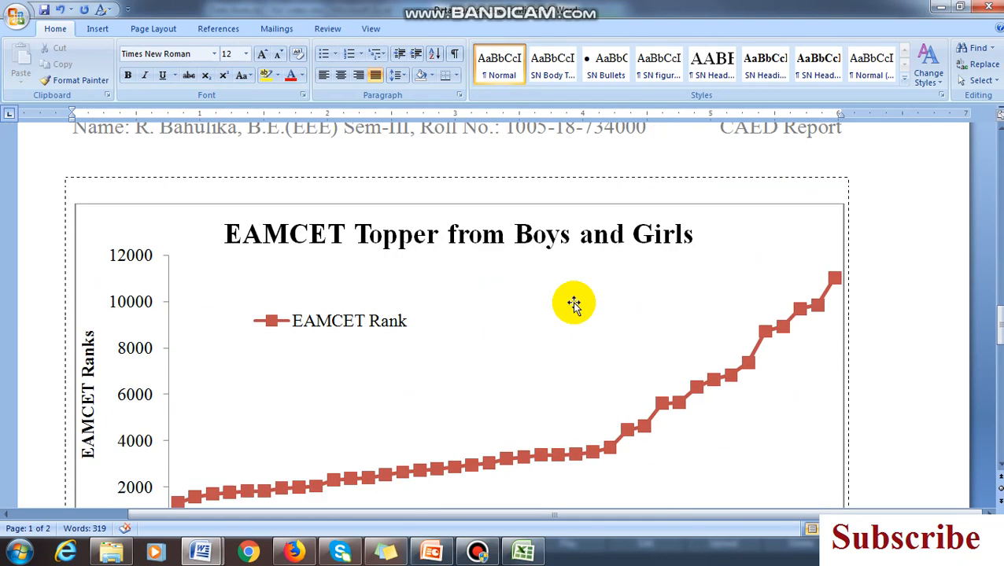
Examine the "EAMCET Topper from Boys and Girls" chart and its Figure 1.1 caption
scroll(425, 250, down, 1)
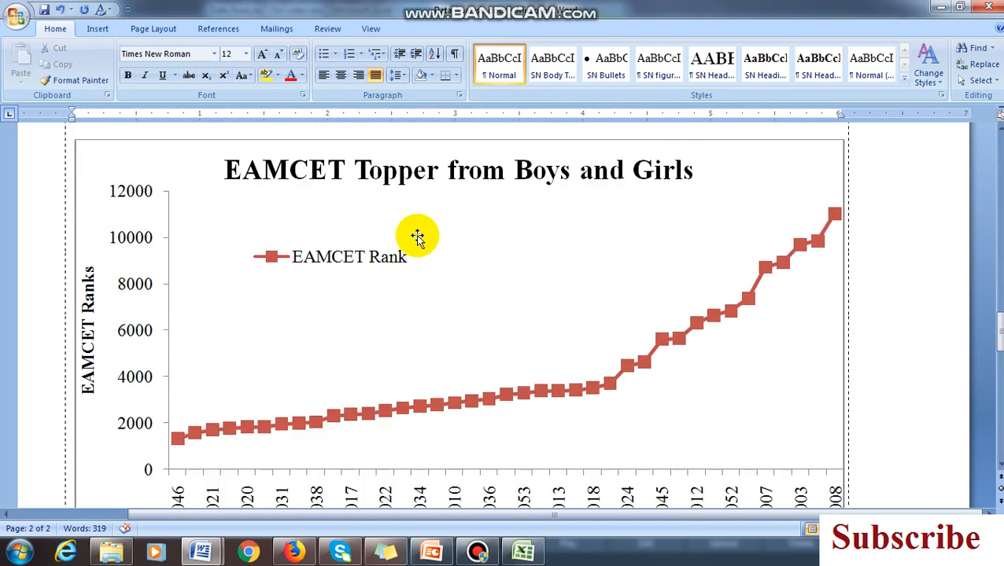
scroll(723, 258, down, 1)
scroll(393, 308, up, 2)
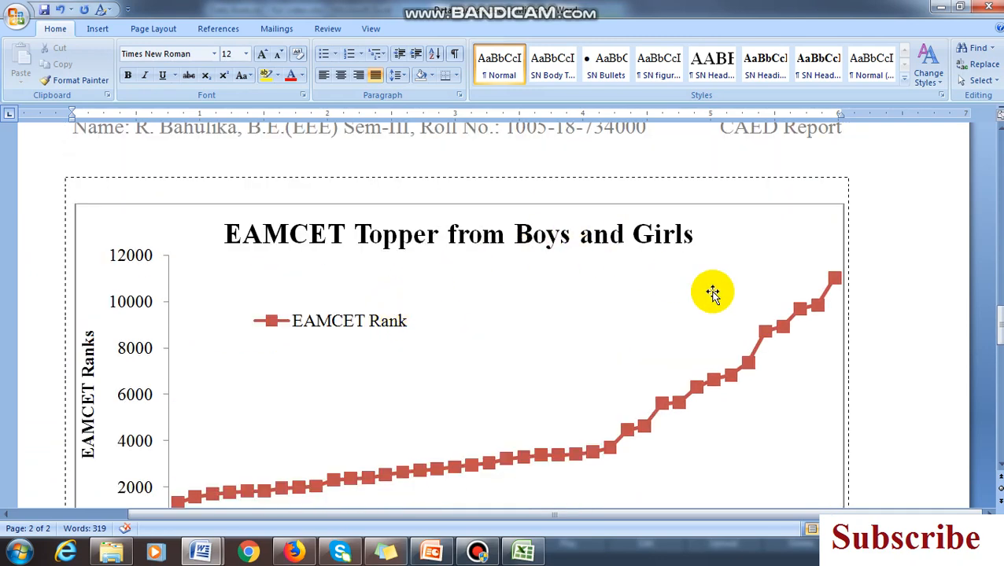
scroll(711, 293, down, 10)
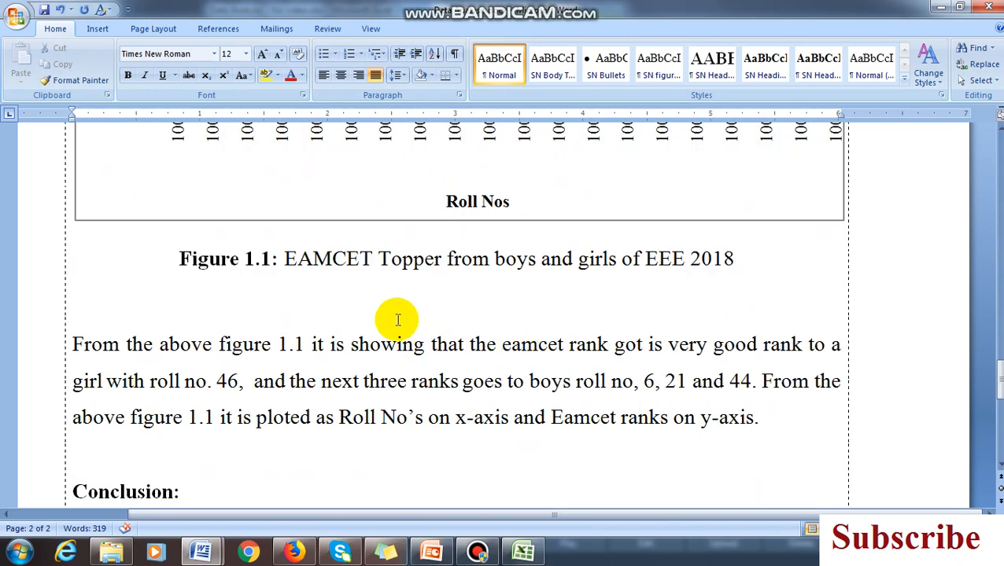
drag(179, 258, 761, 264)
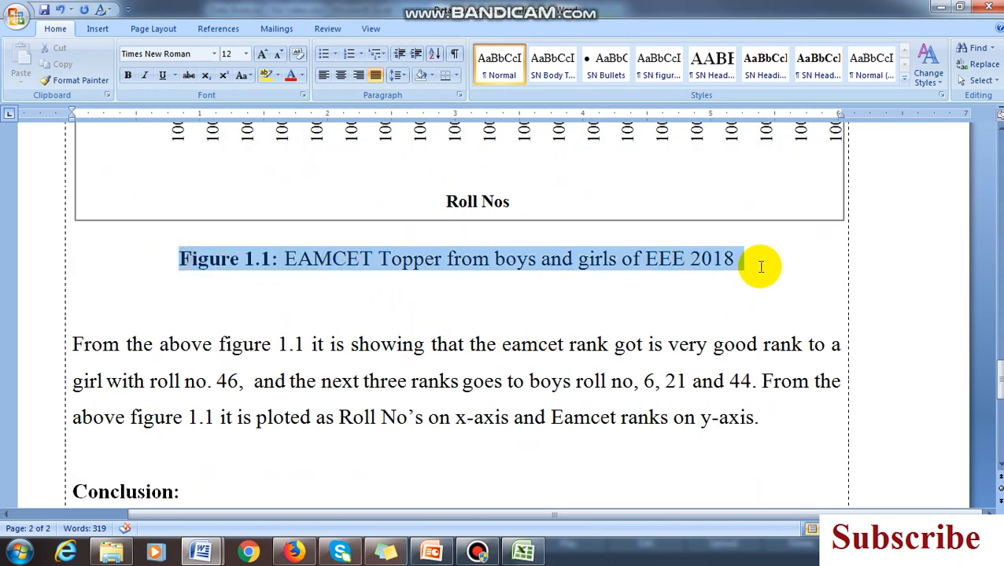
Examine the paragraph explaining Figure 1.1 below its caption, and go to the Conclusion section of the report
scroll(386, 354, down, 2)
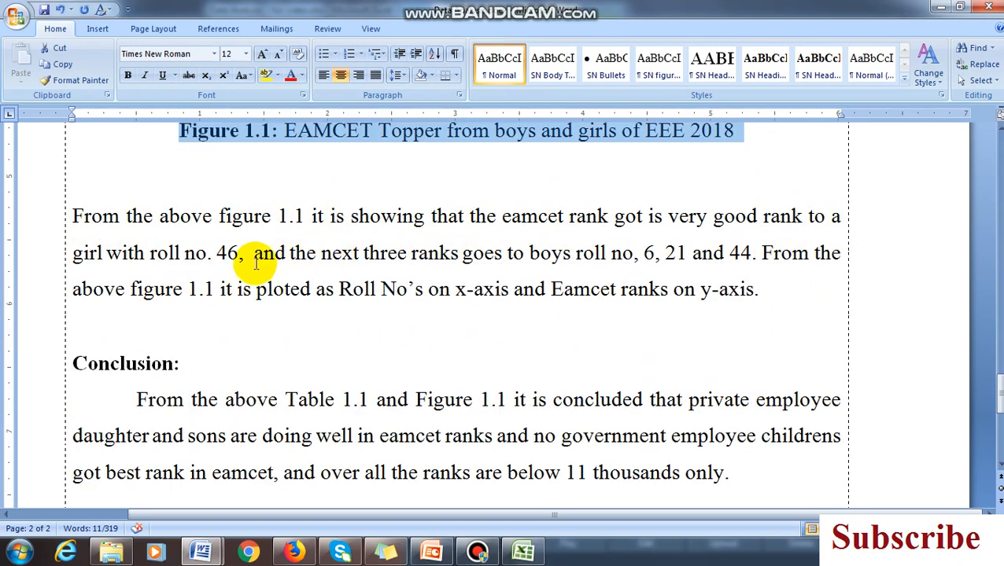
drag(785, 294, 62, 231)
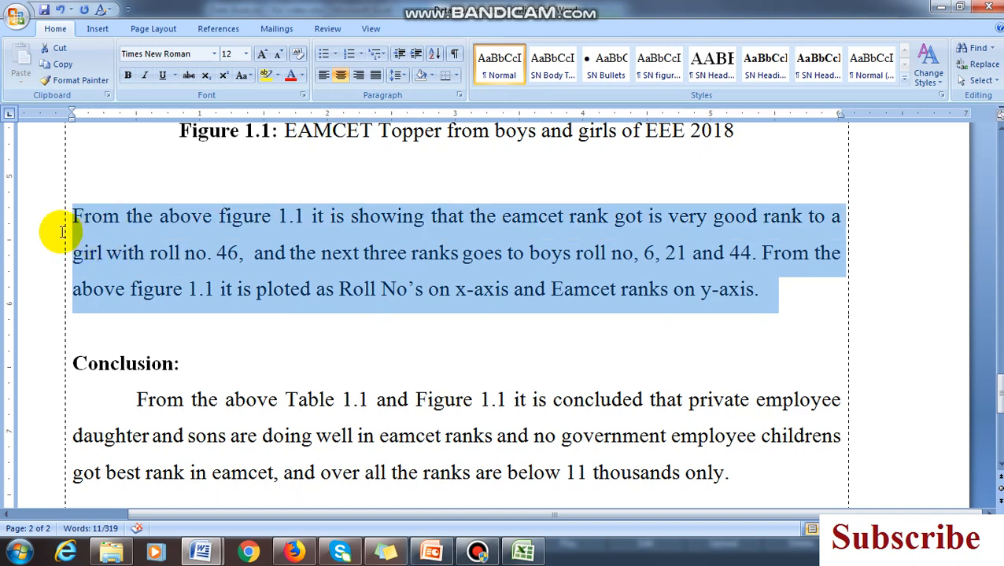
click(564, 298)
drag(767, 291, 61, 231)
click(344, 305)
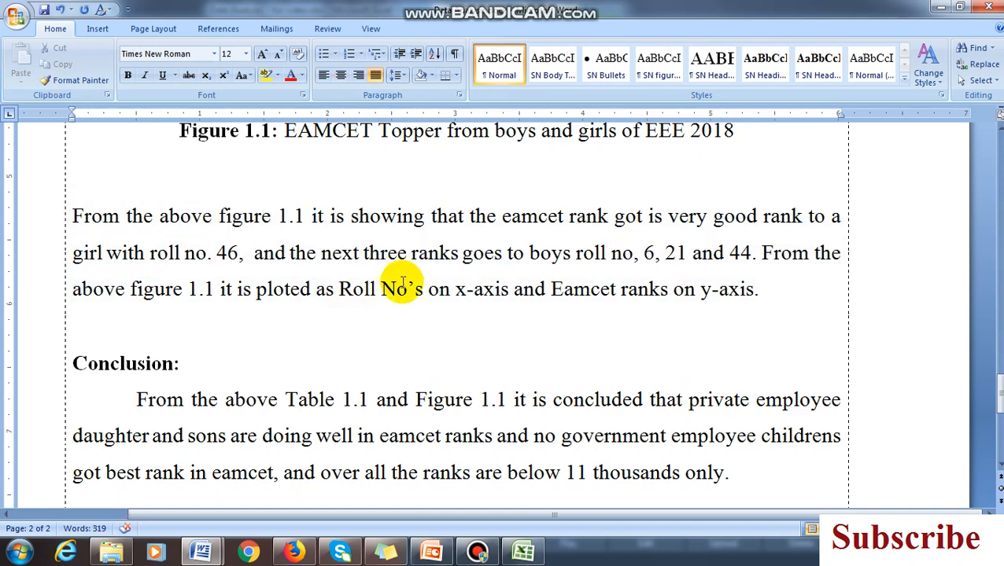
scroll(684, 314, down, 1)
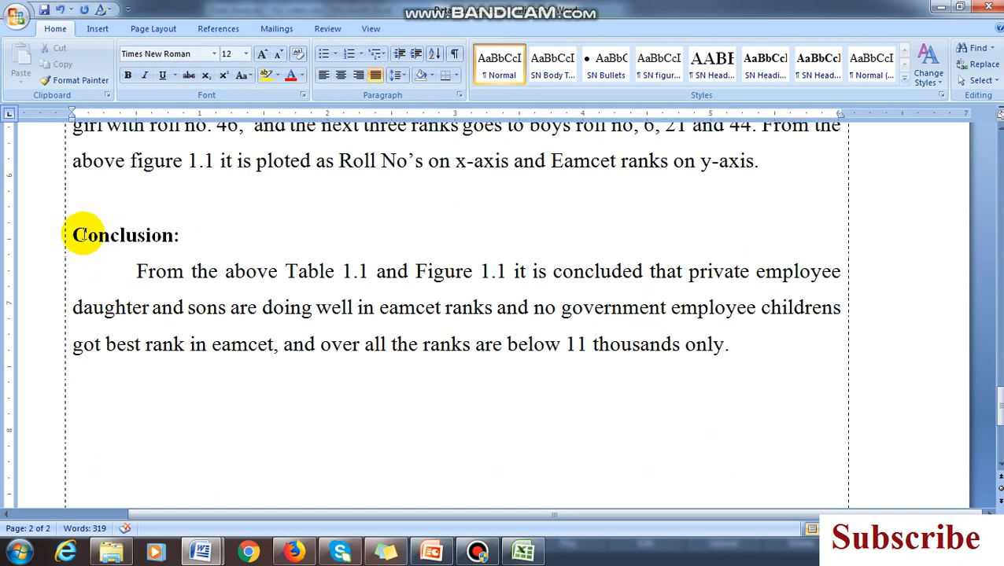